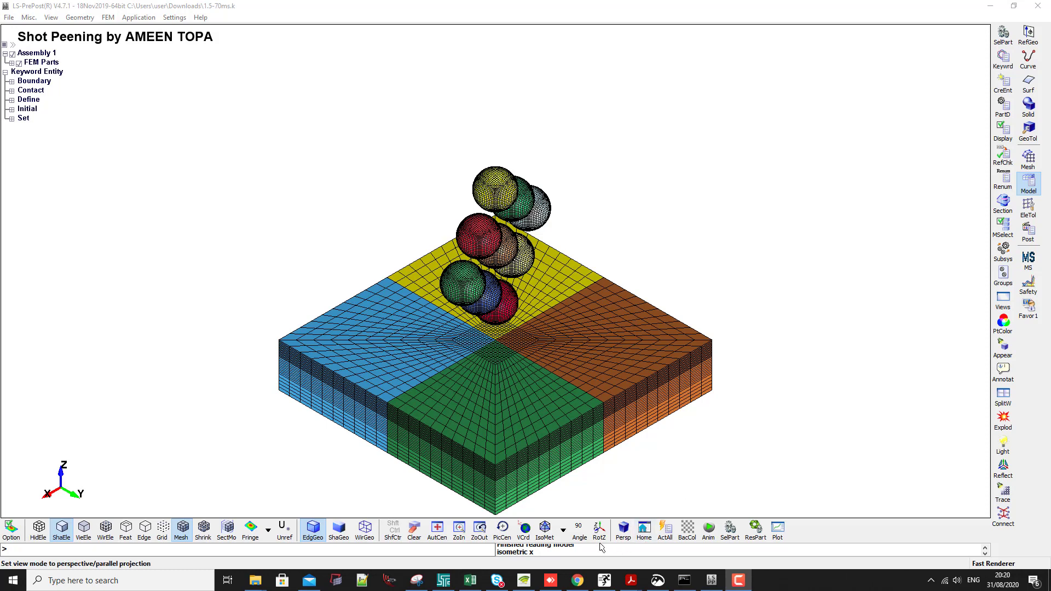
# Switch to the Right view of the model.
pyautogui.click(563, 530)
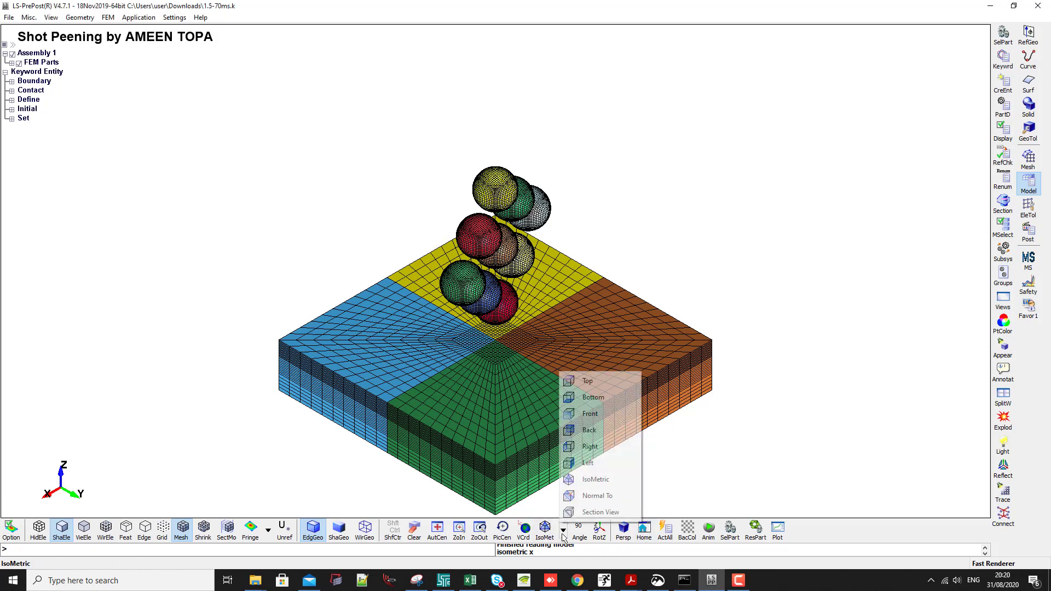
pyautogui.click(590, 446)
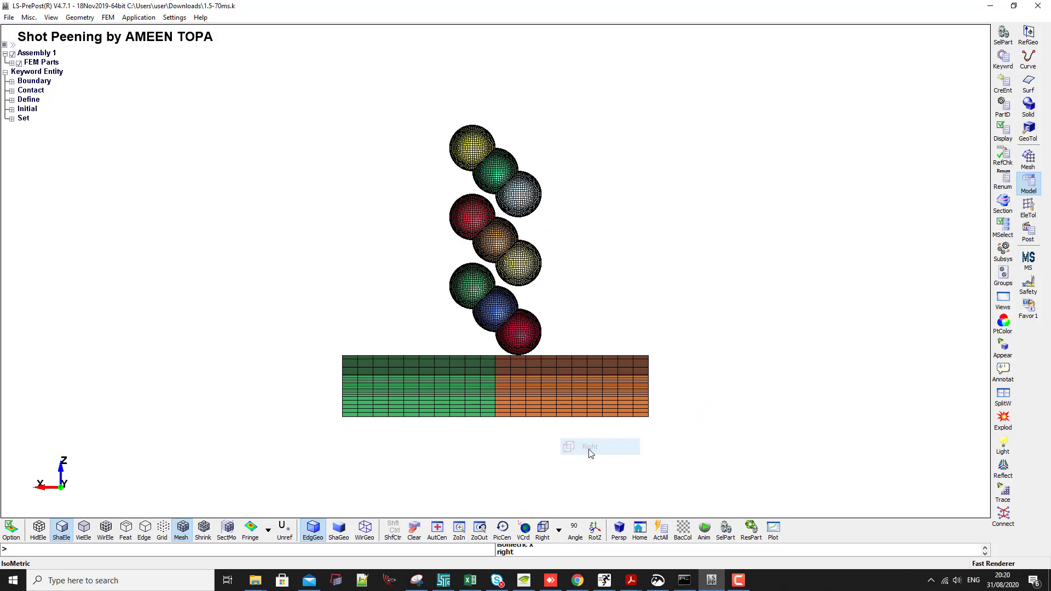
pyautogui.scroll(2, 540, 277)
# Measure the node-to-node distance between a yellow-ball node and an orange-ball node.
pyautogui.click(1028, 208)
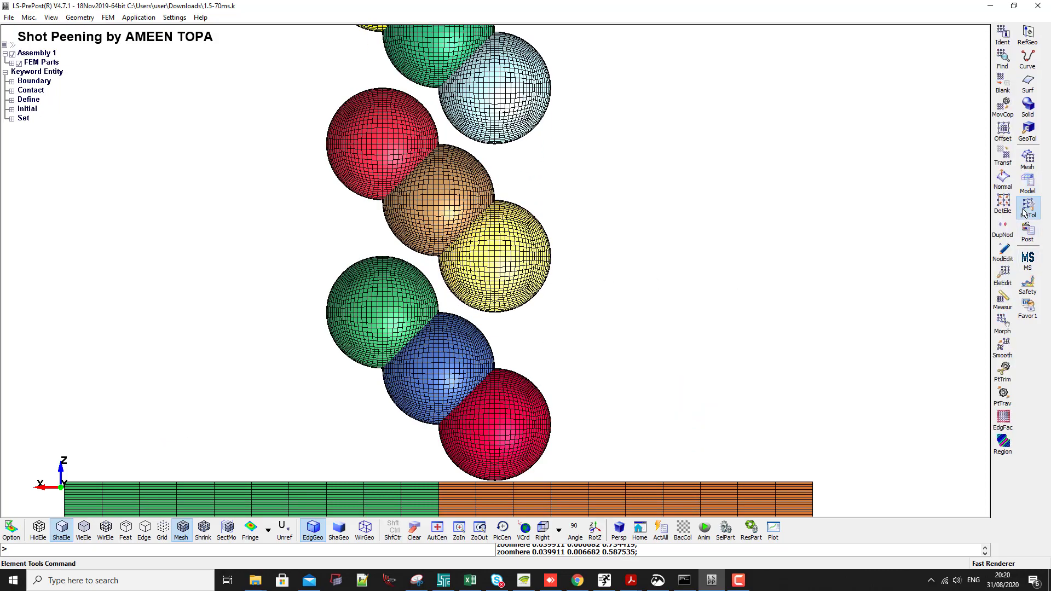
pyautogui.click(1003, 298)
pyautogui.scroll(2, 551, 261)
pyautogui.scroll(5, 551, 262)
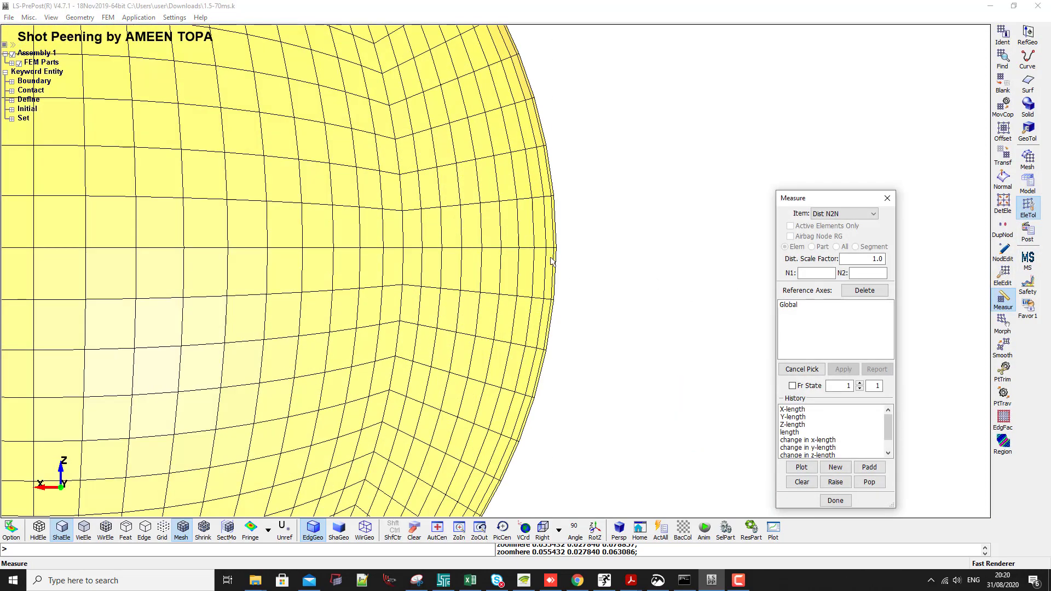
pyautogui.click(566, 233)
pyautogui.scroll(-6, 569, 238)
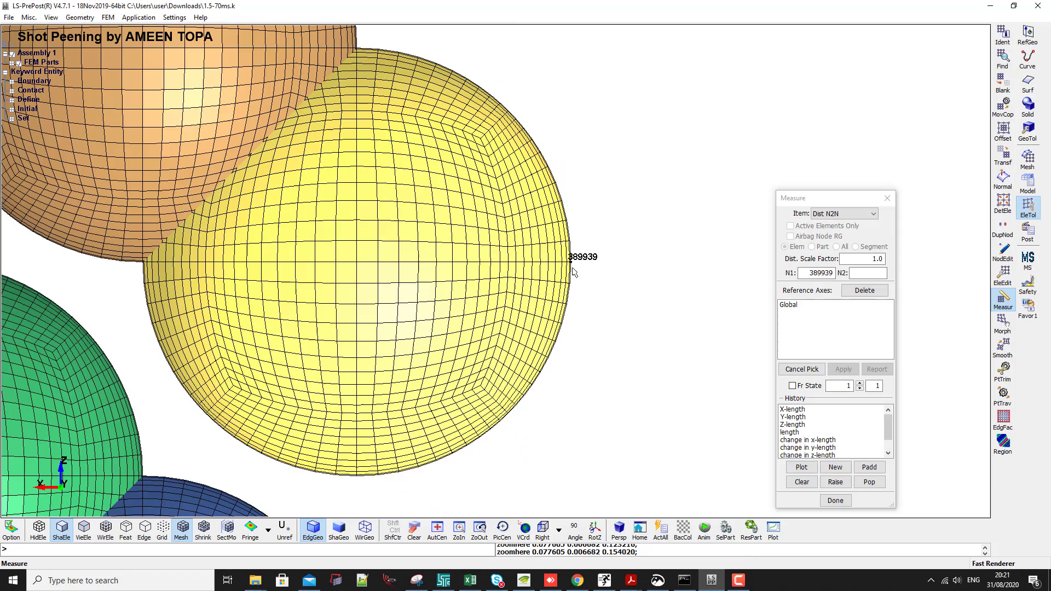
pyautogui.scroll(3, 299, 287)
pyautogui.scroll(5, 481, 268)
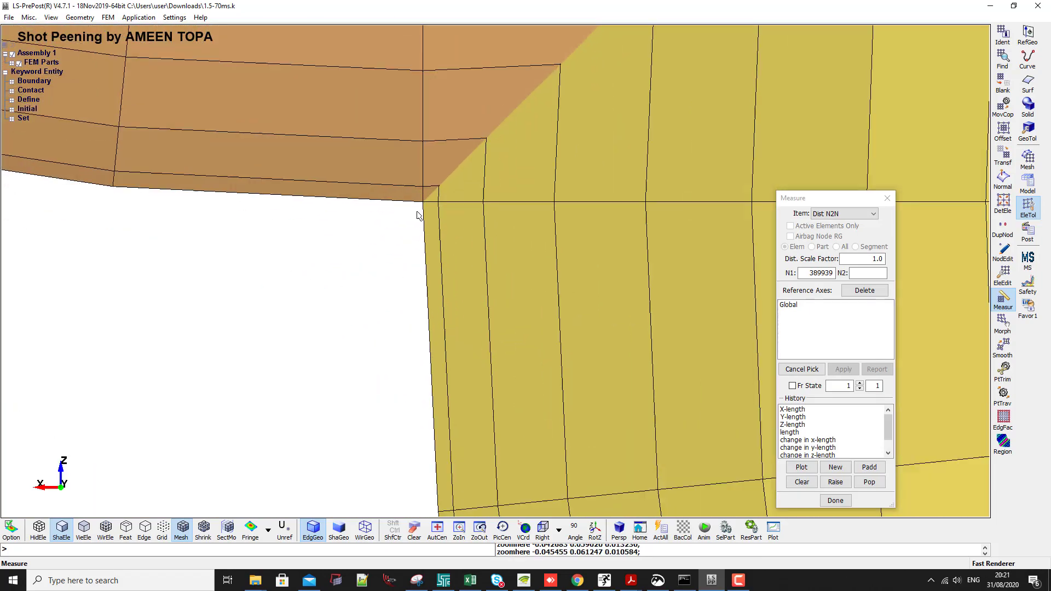
pyautogui.click(425, 203)
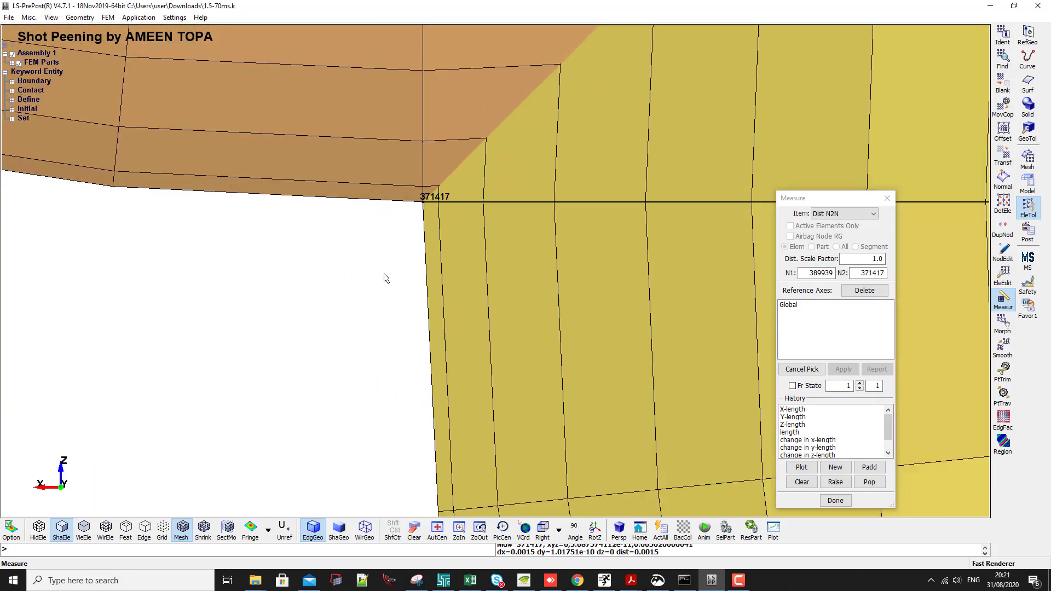
# Fit the model back into view and read the 0.0015 distance in the message log.
pyautogui.press('Home')
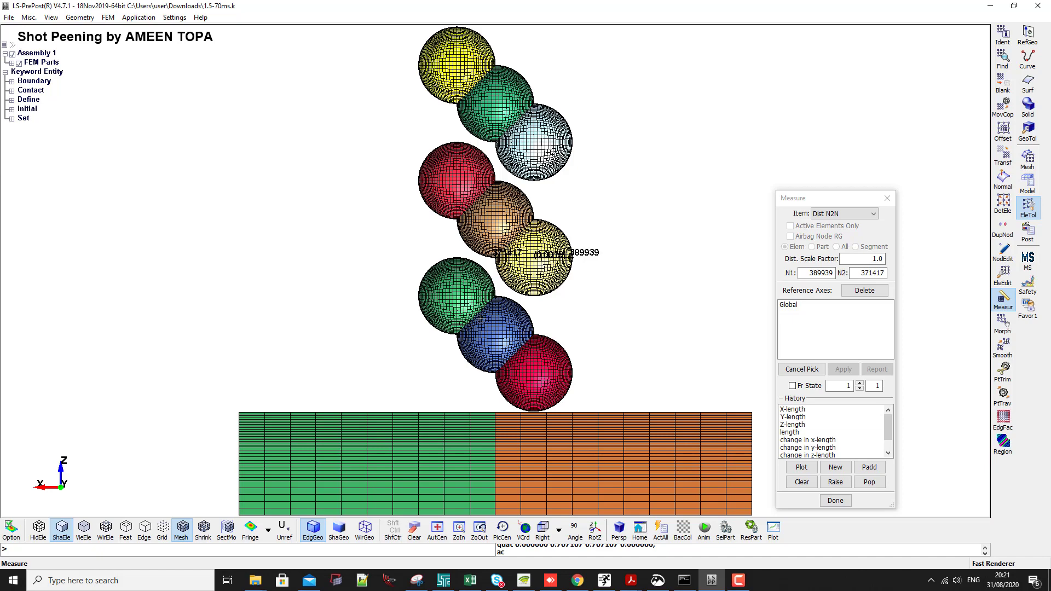
pyautogui.click(657, 556)
pyautogui.click(693, 151)
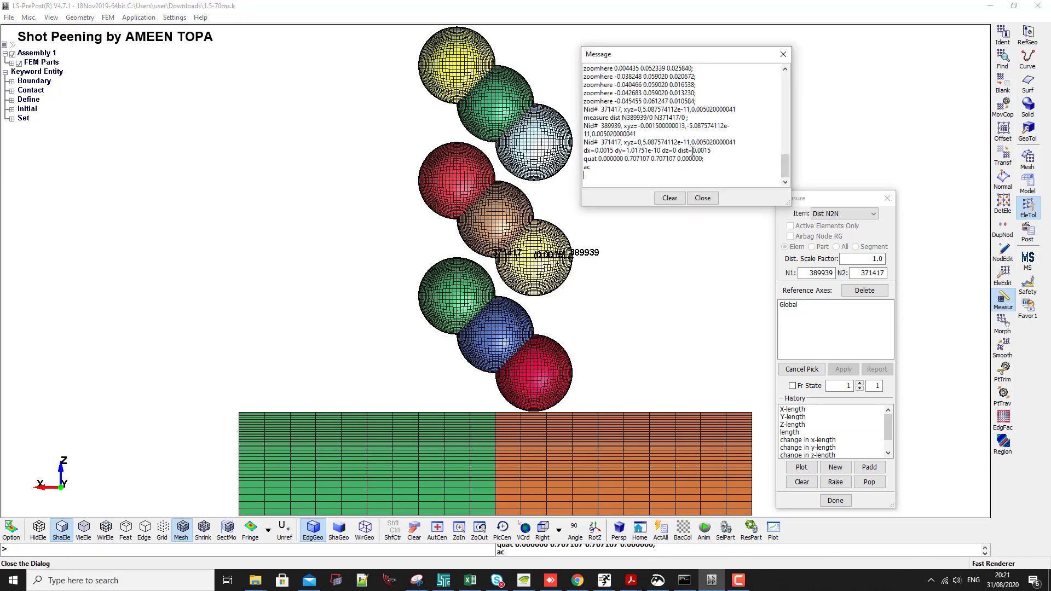
pyautogui.click(664, 263)
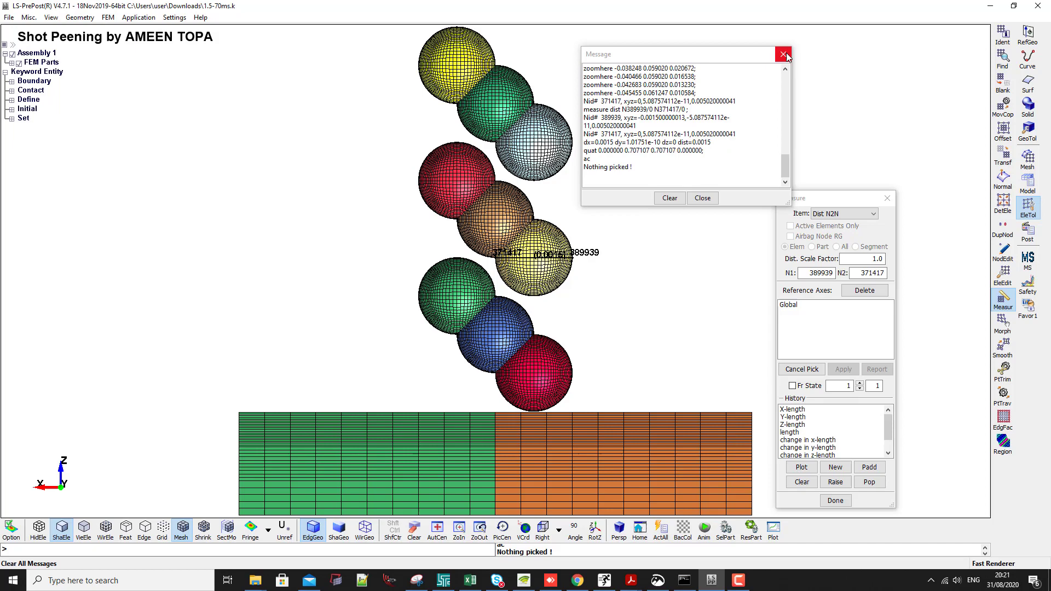
# Choose Sphere Solid in the shape mesher and set the radius to 0.004.
pyautogui.click(1027, 160)
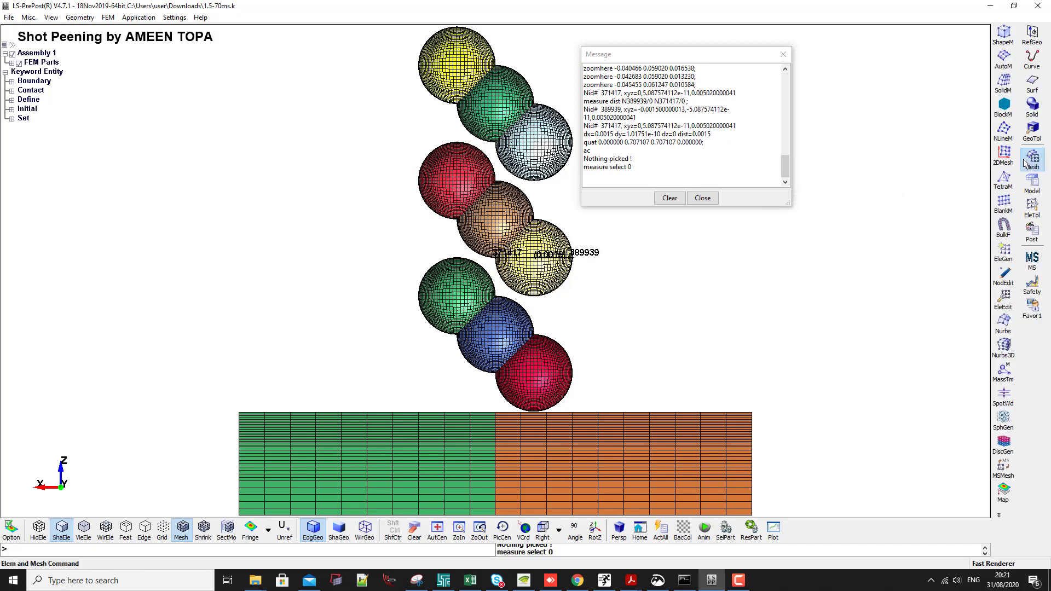
pyautogui.click(1002, 34)
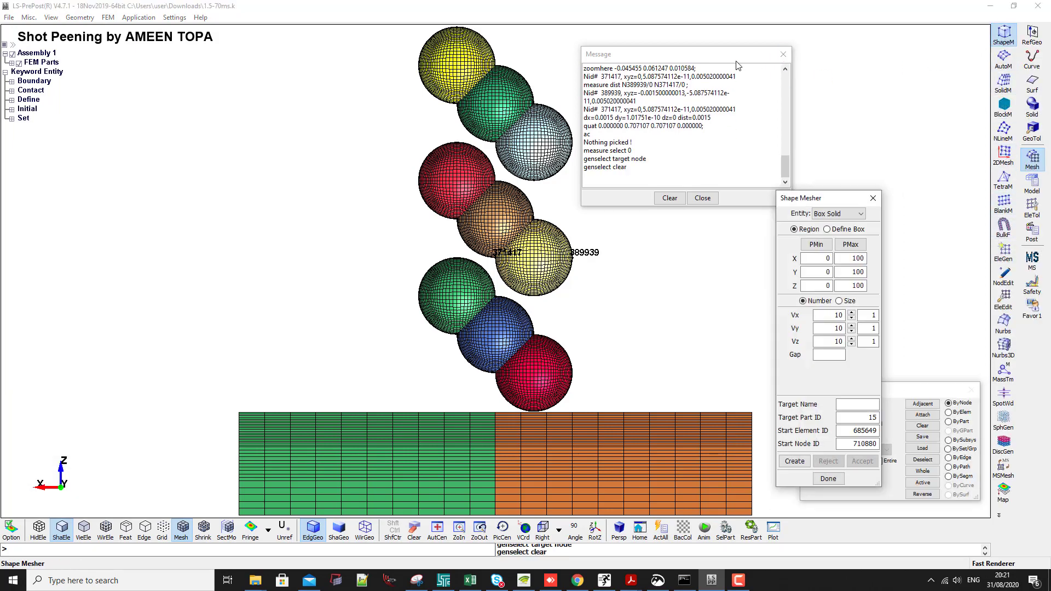
pyautogui.moveTo(685, 54); pyautogui.dragTo(984, 508)
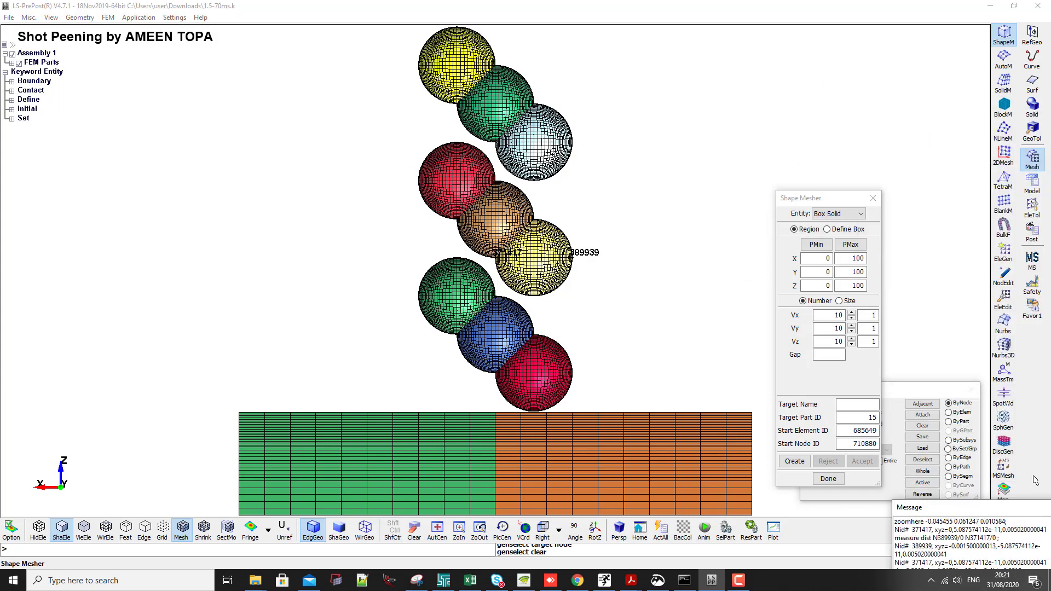
pyautogui.moveTo(834, 198); pyautogui.dragTo(755, 90)
pyautogui.click(758, 100)
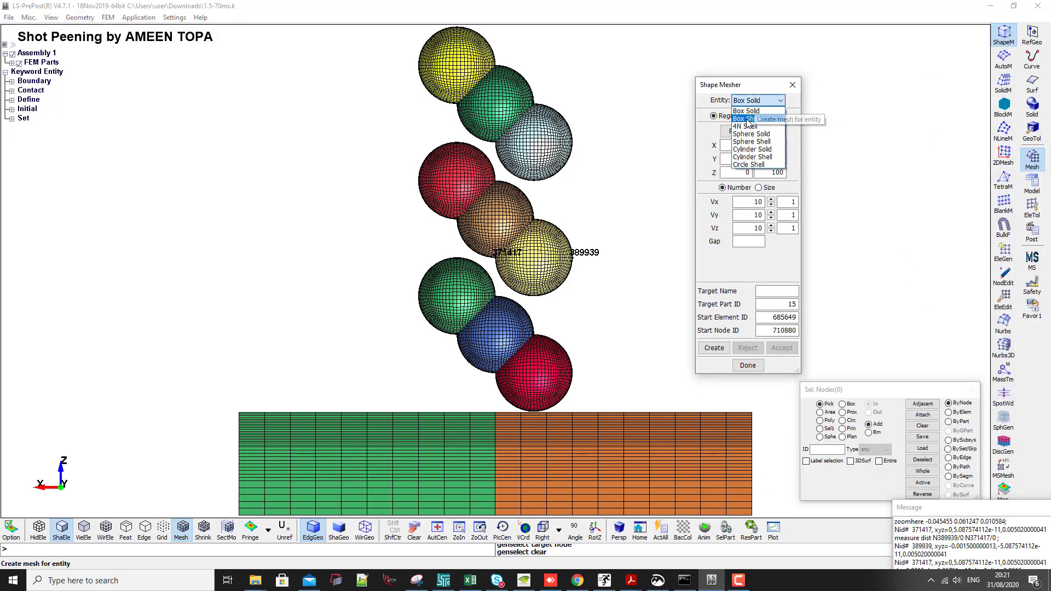
pyautogui.click(745, 135)
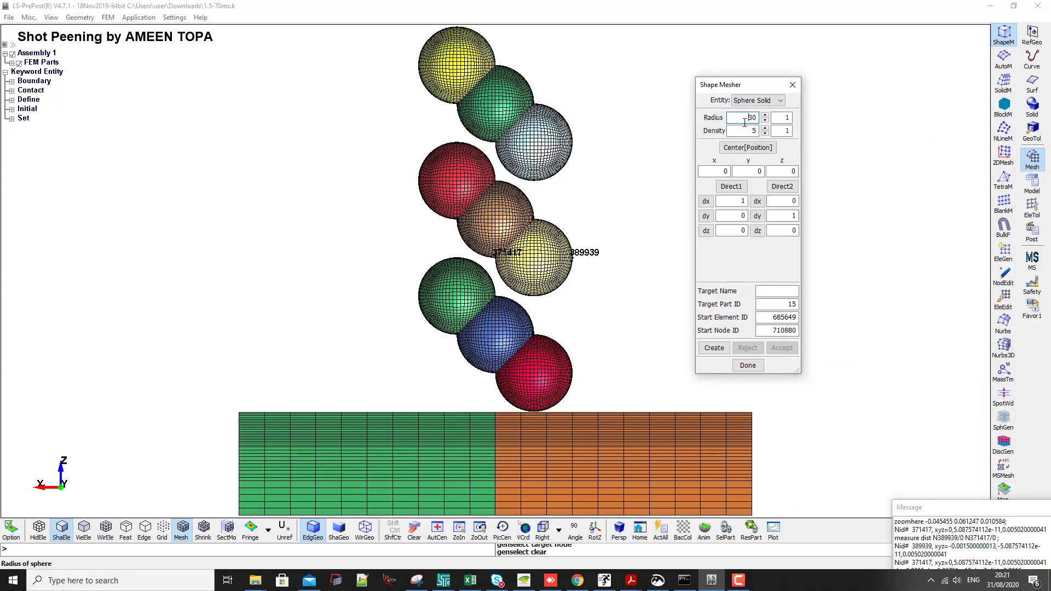
pyautogui.doubleClick(746, 117)
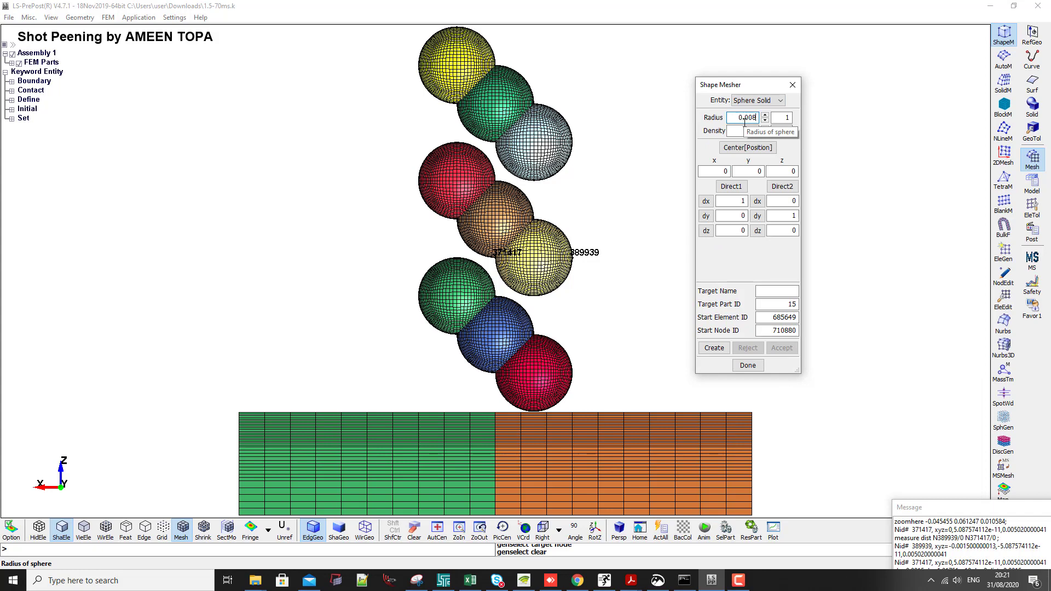
pyautogui.write('0.0034')
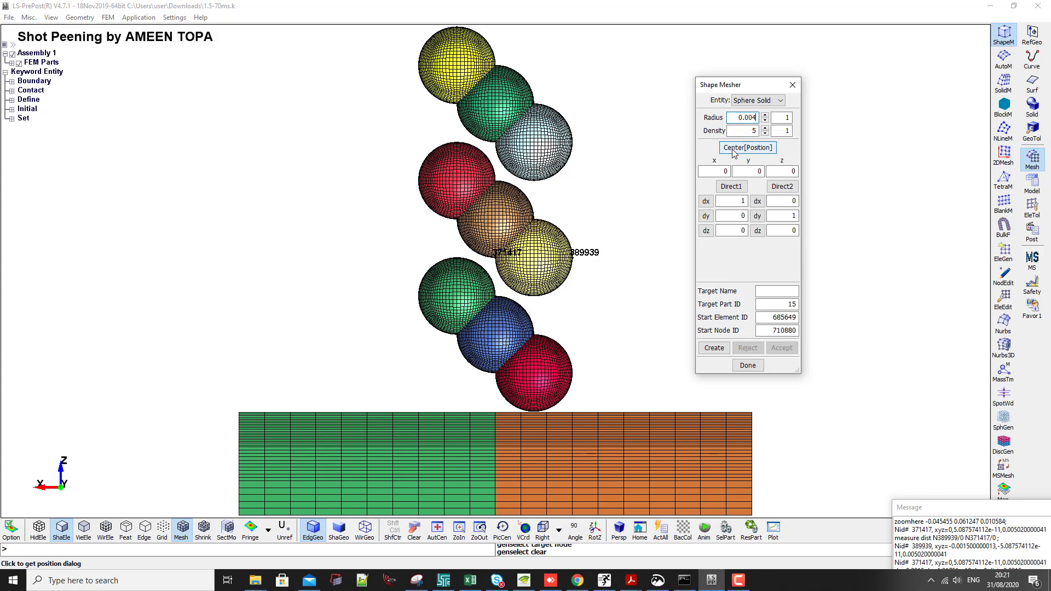
# Generate the sphere mesh, raise its density to 10, and accept it.
pyautogui.click(713, 348)
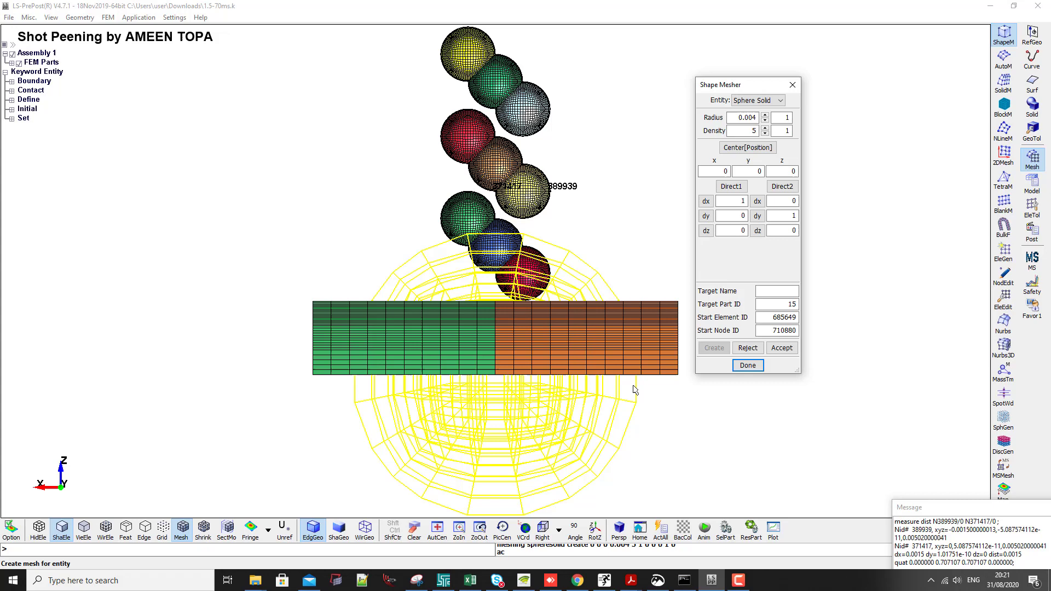
pyautogui.click(764, 127)
pyautogui.click(764, 128)
pyautogui.click(764, 127)
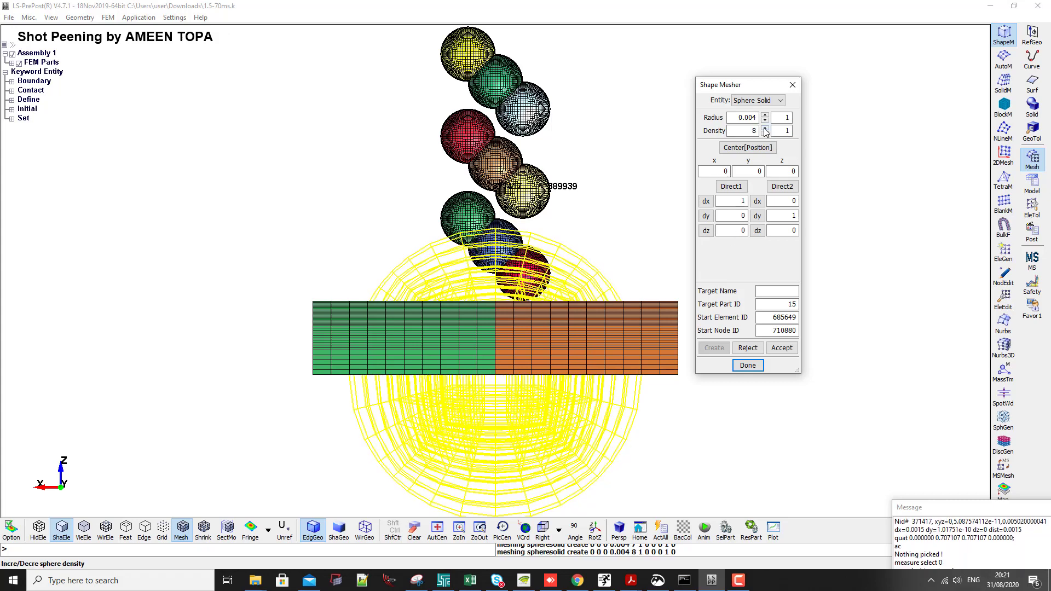
pyautogui.click(765, 128)
pyautogui.click(765, 128)
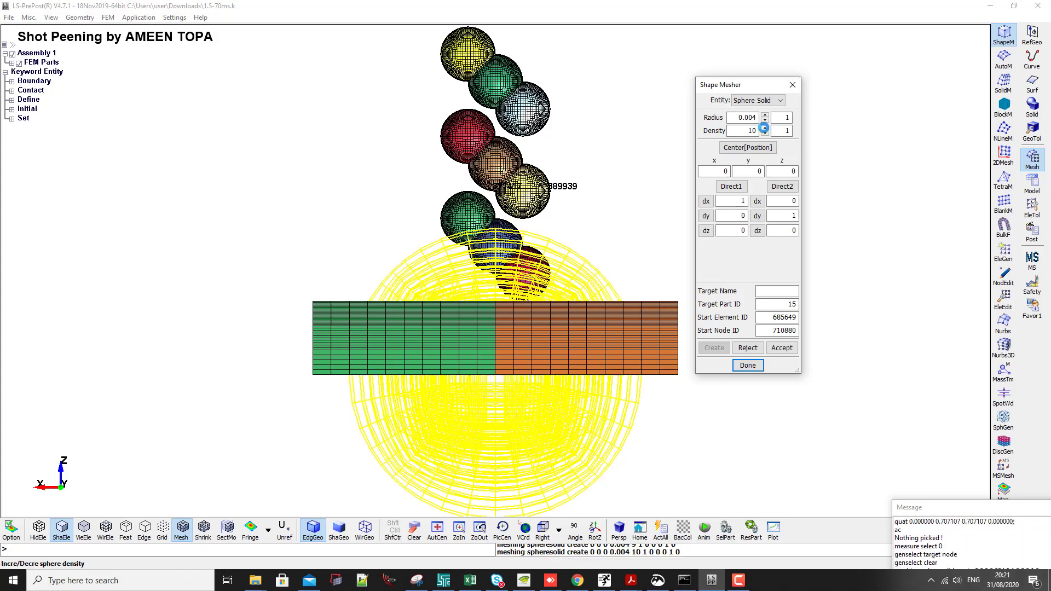
pyautogui.click(782, 348)
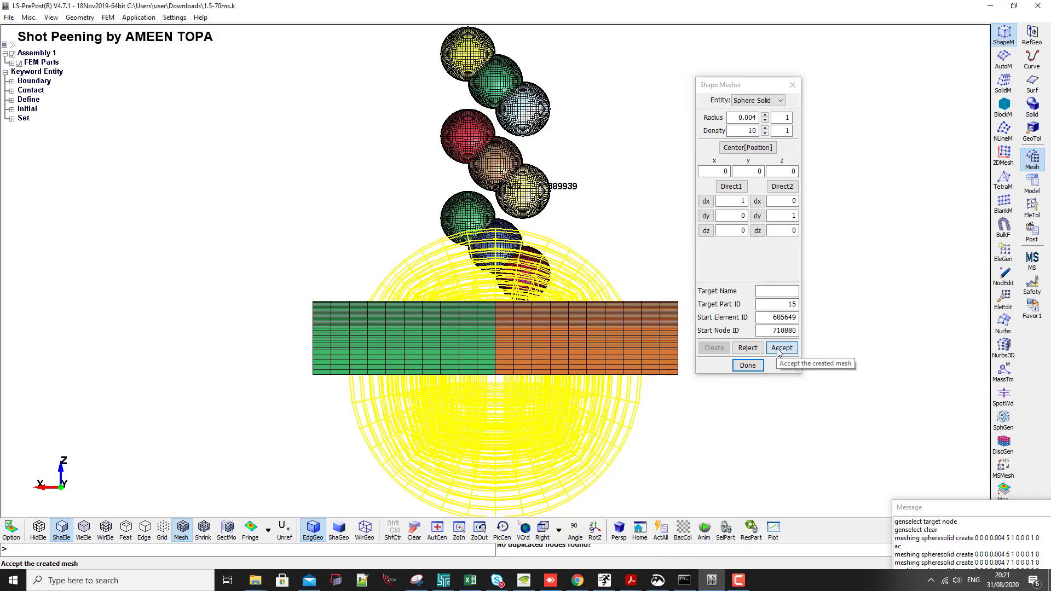
pyautogui.click(1027, 206)
# Scale the new sphere part uniformly in XYZ by factor 10 to shrink it, and accept.
pyautogui.click(1005, 157)
pyautogui.click(779, 127)
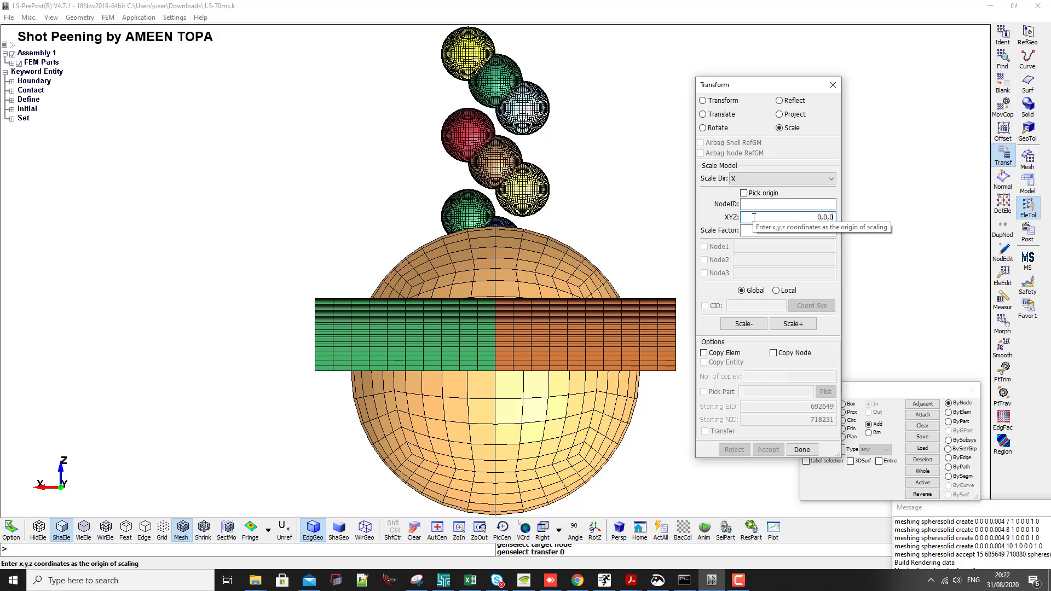
pyautogui.click(784, 176)
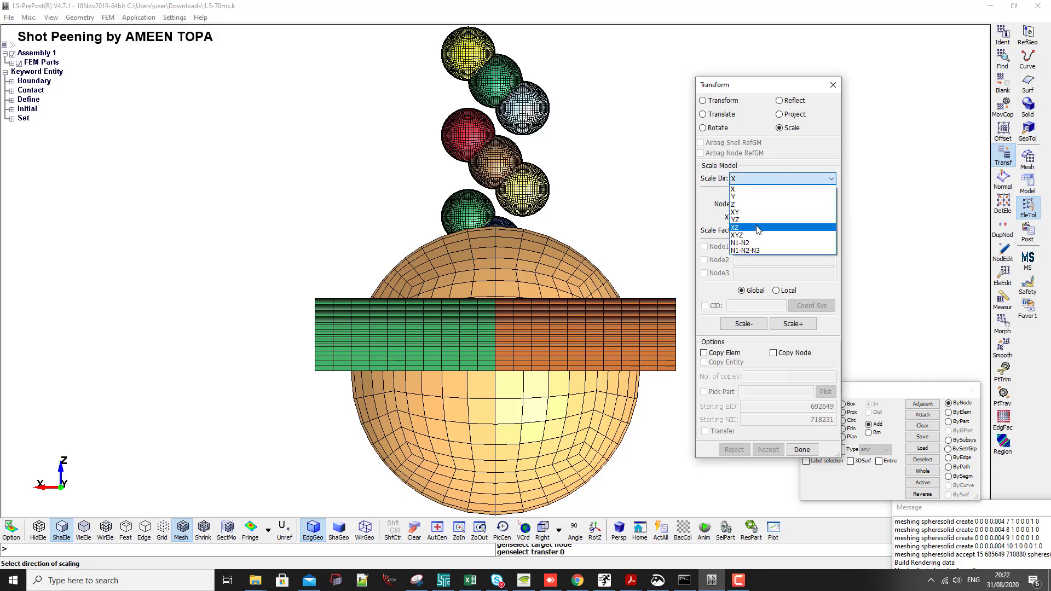
pyautogui.click(737, 235)
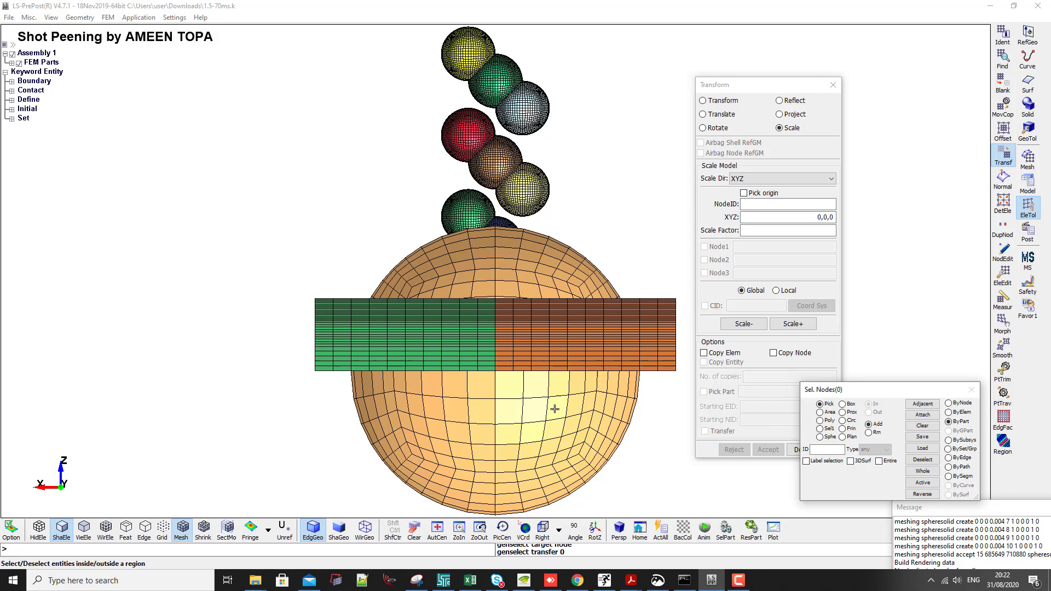
pyautogui.click(555, 409)
pyautogui.click(760, 233)
pyautogui.write('10')
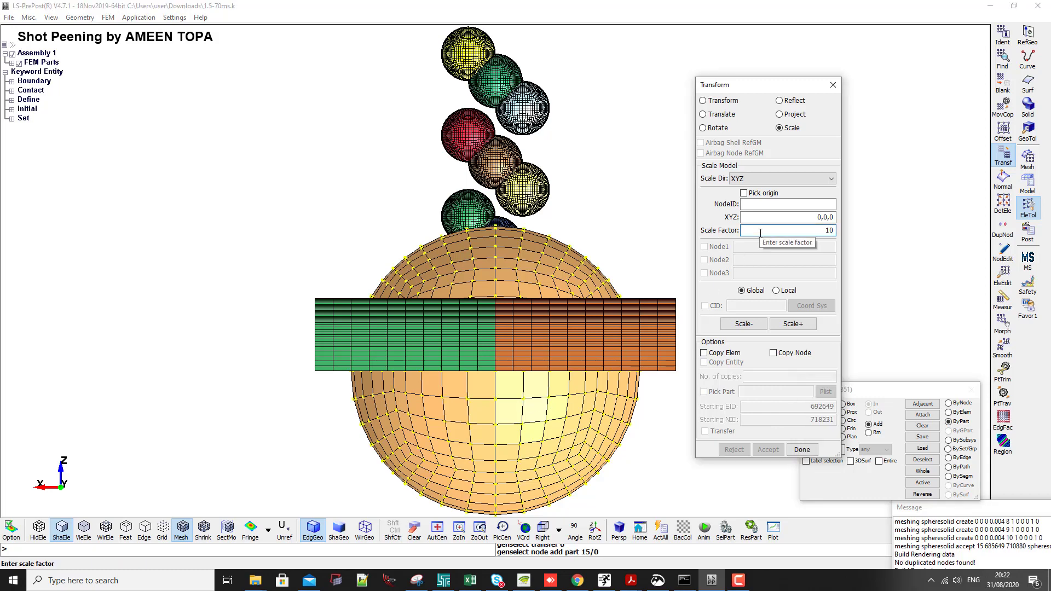
pyautogui.click(743, 323)
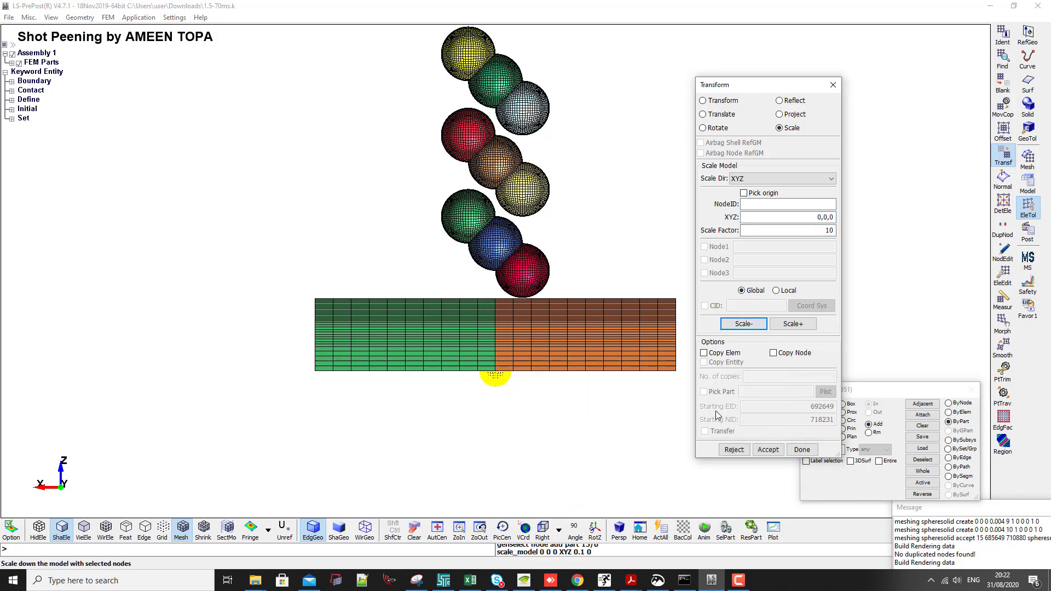
pyautogui.click(768, 449)
# Select the small sphere as a part and nudge it up and down along Z.
pyautogui.click(722, 115)
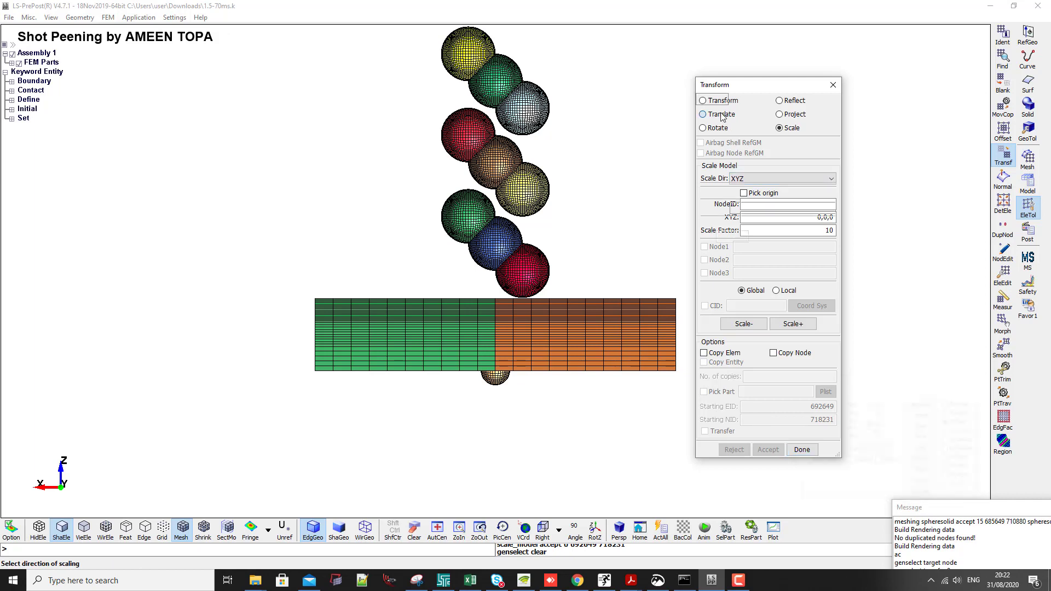
pyautogui.click(785, 209)
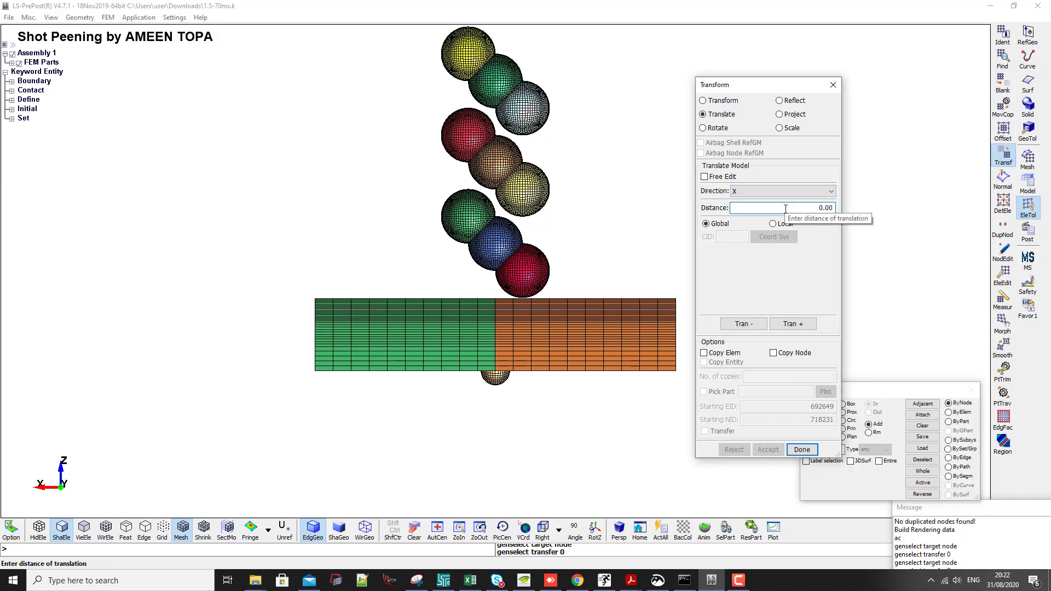
pyautogui.click(786, 191)
pyautogui.click(769, 218)
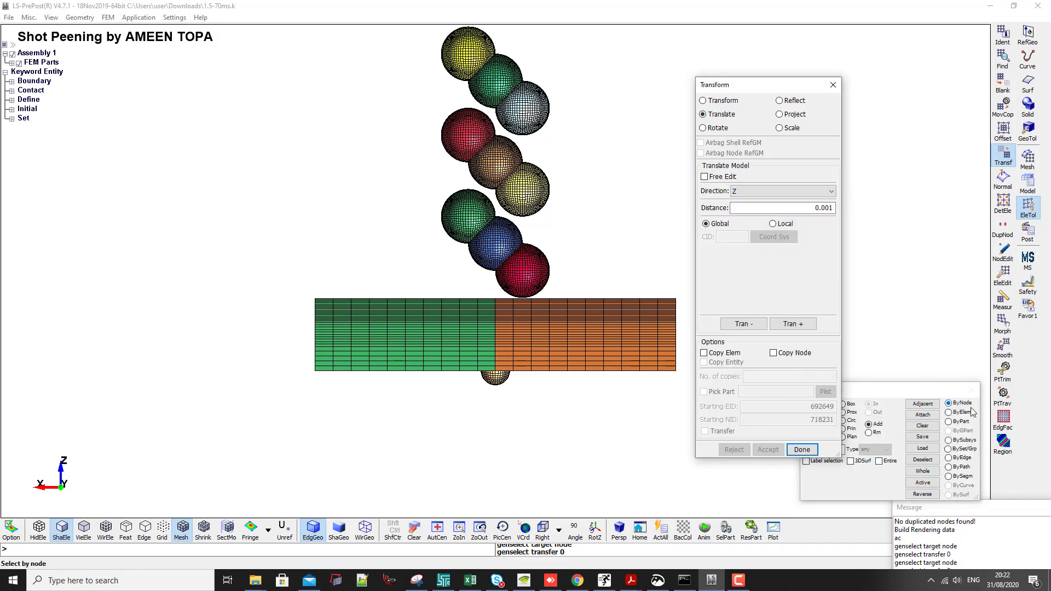
pyautogui.click(961, 424)
pyautogui.click(962, 424)
pyautogui.click(495, 378)
pyautogui.click(792, 324)
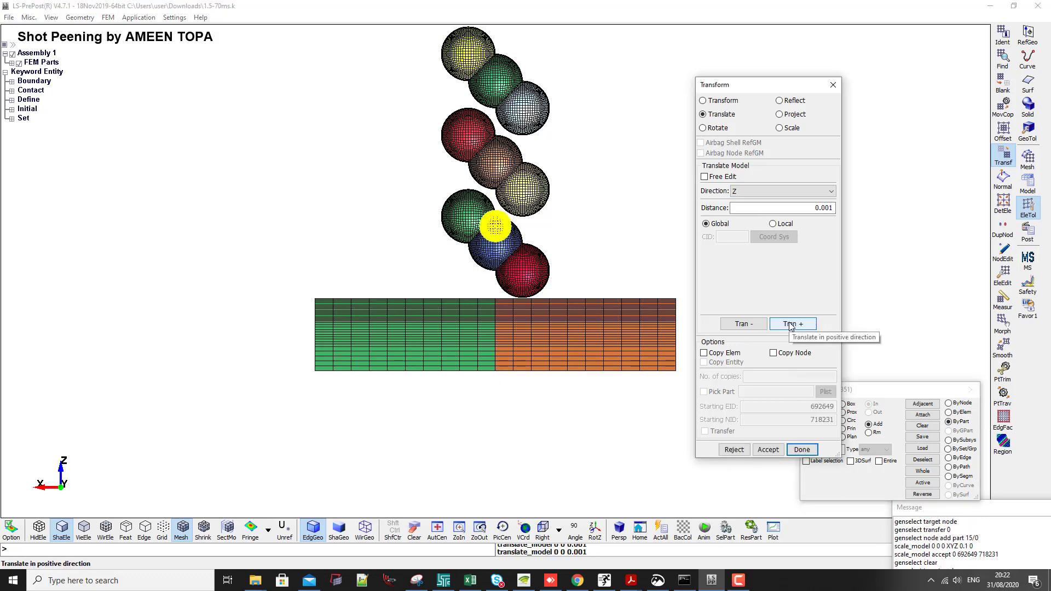
pyautogui.click(744, 324)
# Fine-tune the ball's Z position in 0.00005 and 0.00001 steps, then accept it.
pyautogui.scroll(5, 530, 275)
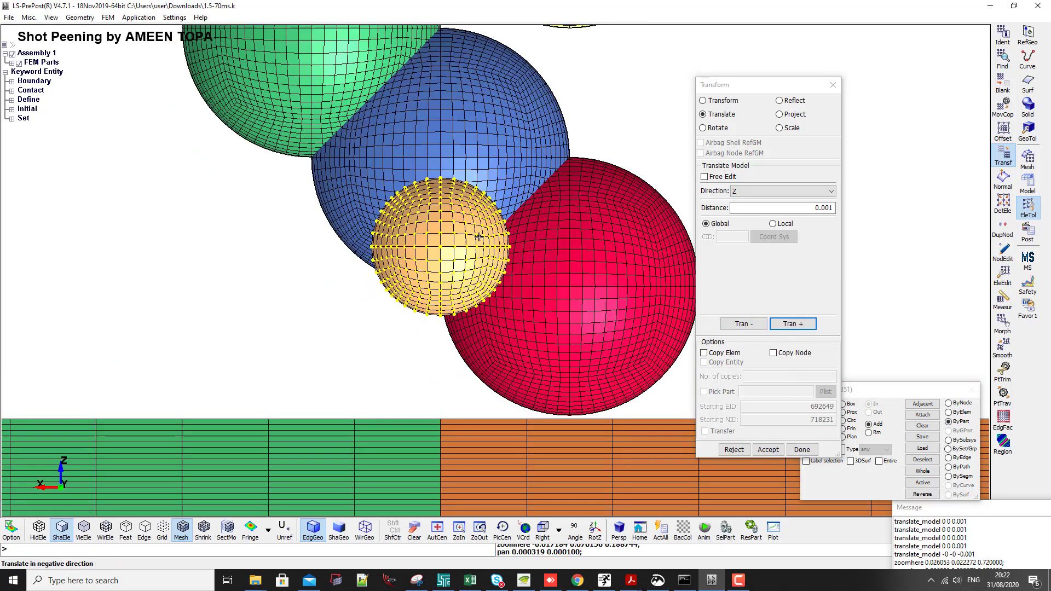
pyautogui.click(818, 211)
pyautogui.write('0')
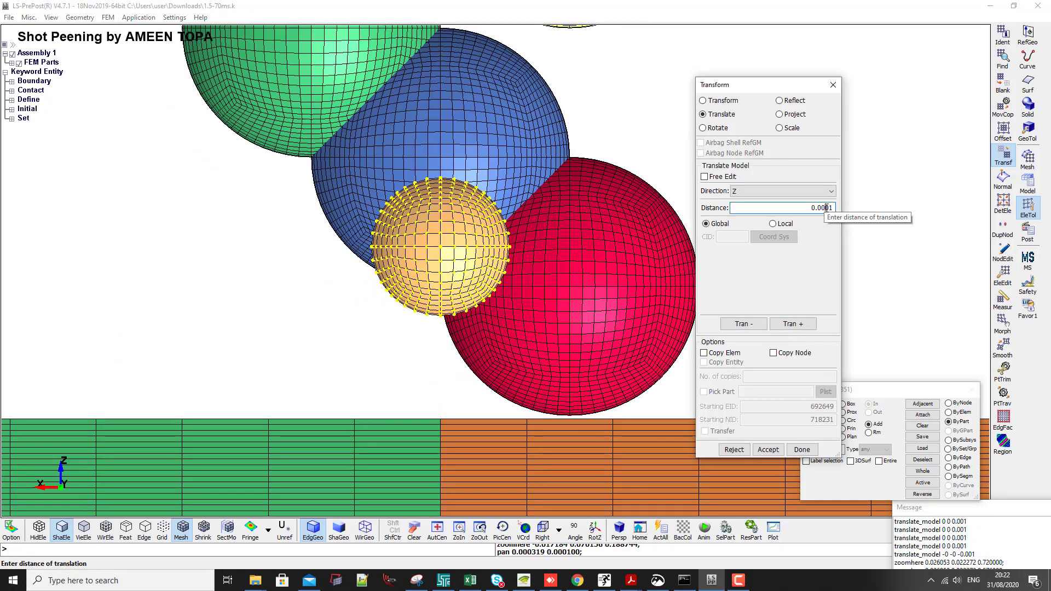
pyautogui.click(759, 324)
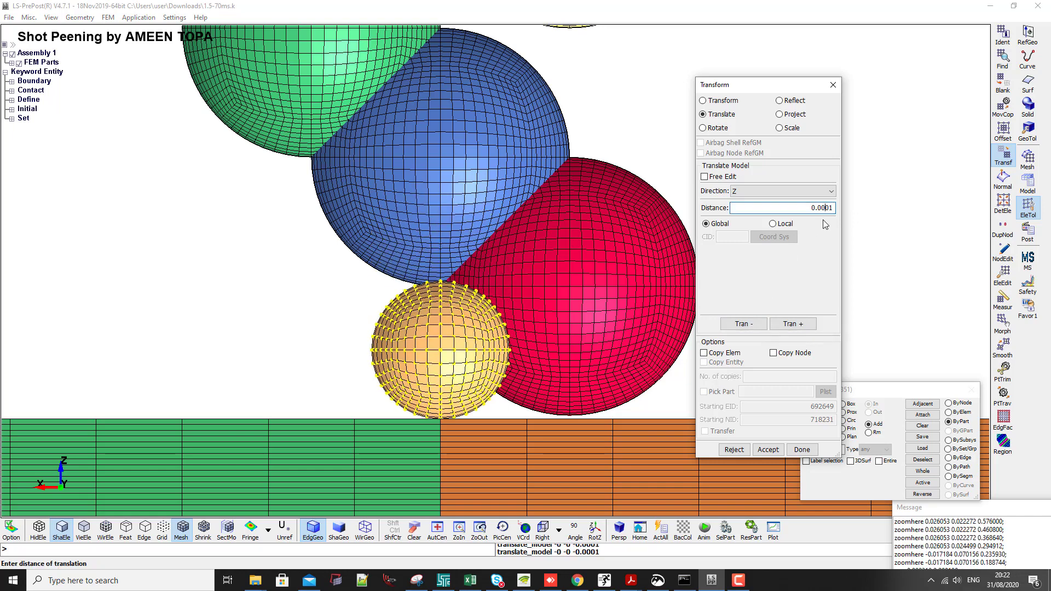
pyautogui.press('BackSpace')
pyautogui.write('05')
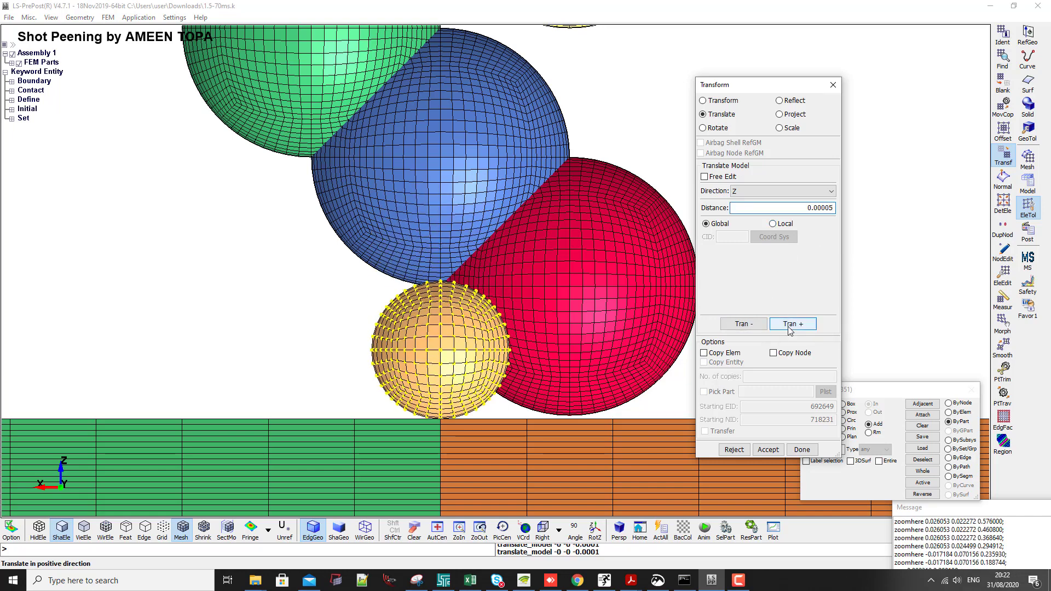
pyautogui.click(789, 324)
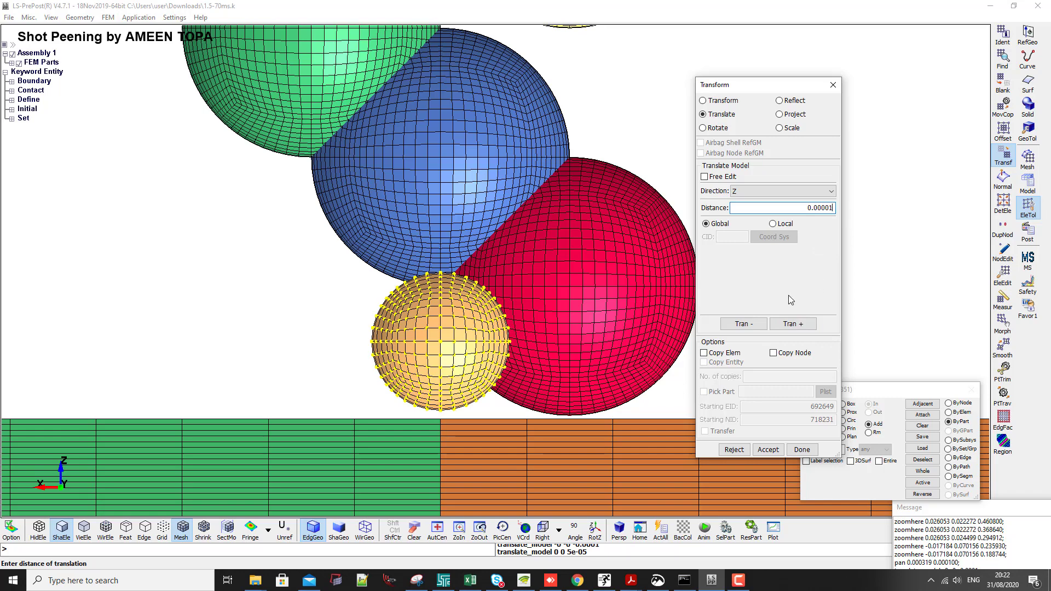
pyautogui.click(736, 324)
pyautogui.click(736, 324)
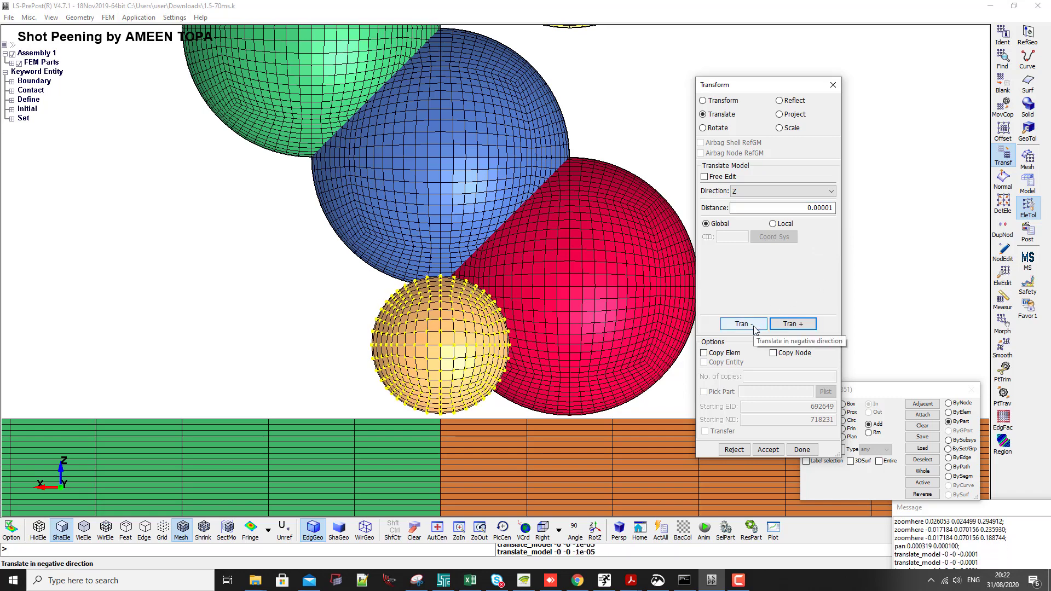
pyautogui.click(768, 450)
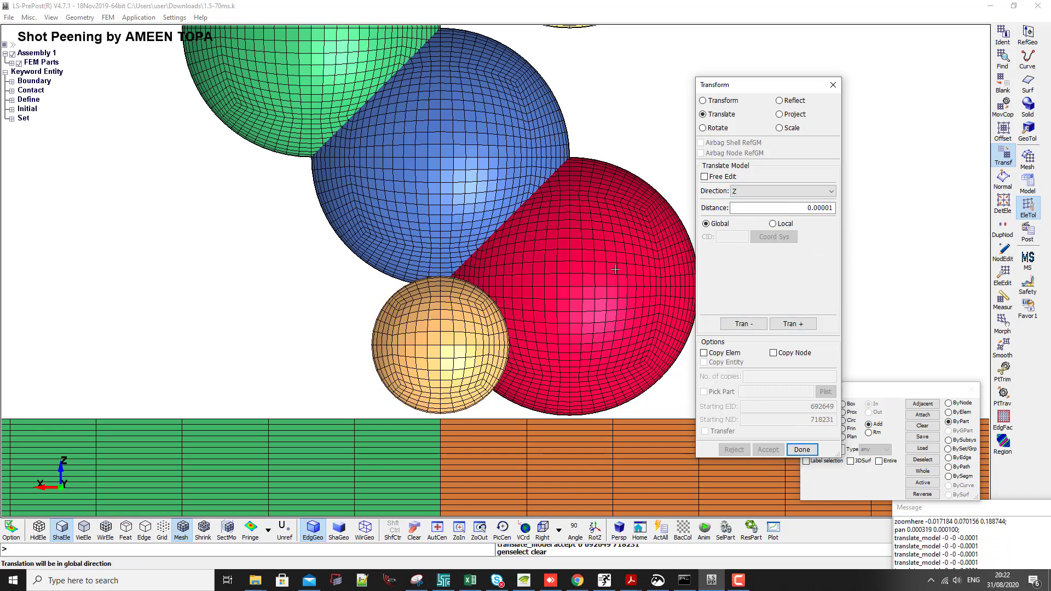
# Box-select the larger balls in the stack and discard a trial 0.01 downward move.
pyautogui.scroll(-5, 615, 269)
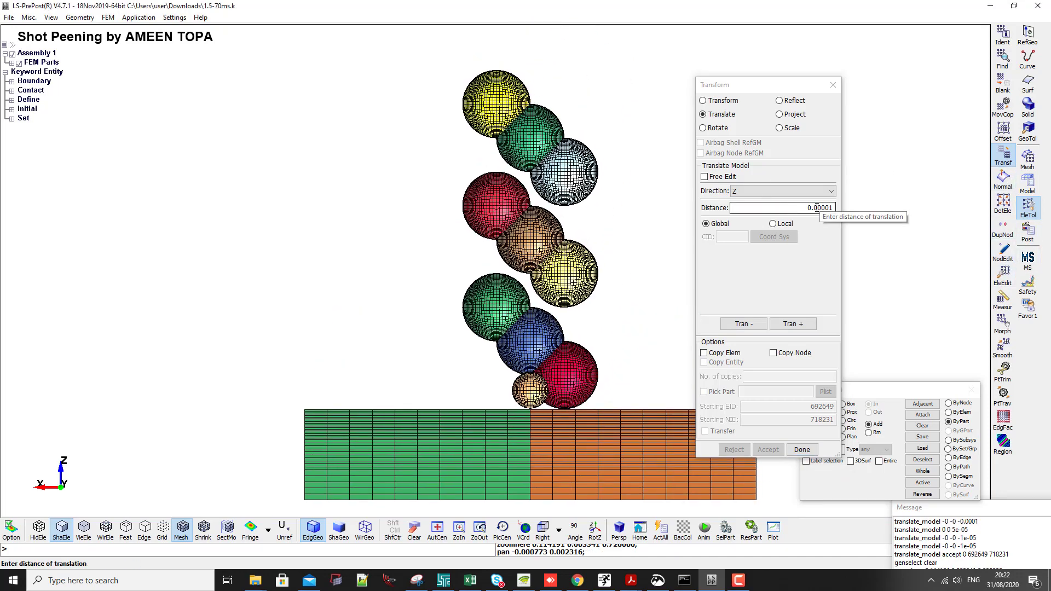
pyautogui.moveTo(816, 207); pyautogui.dragTo(887, 209)
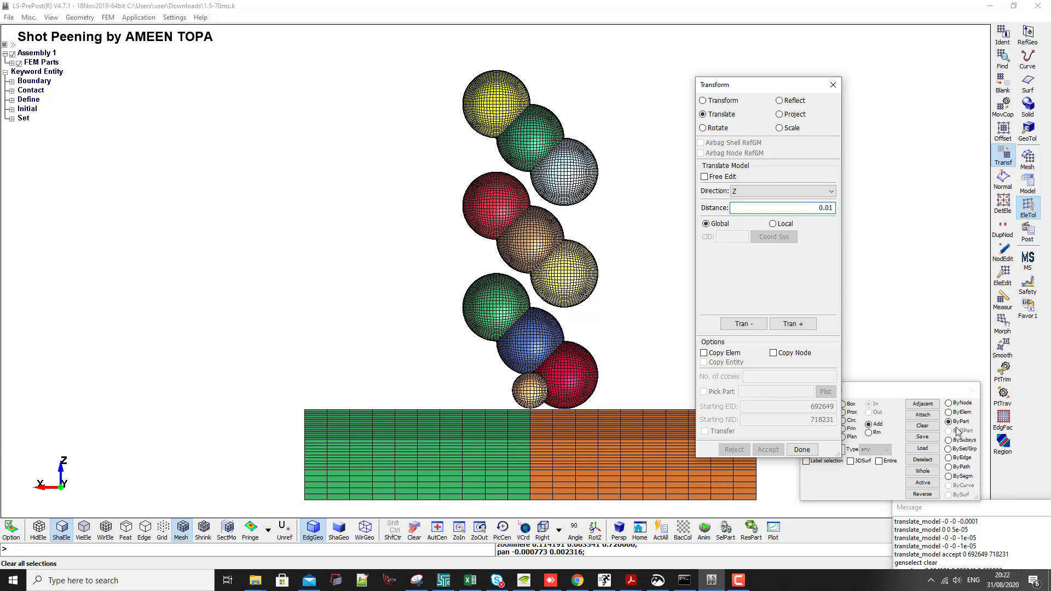
pyautogui.moveTo(565, 375)
pyautogui.mouseDown()
pyautogui.moveTo(515, 328)
pyautogui.moveTo(539, 236)
pyautogui.moveTo(495, 205)
pyautogui.moveTo(563, 171)
pyautogui.moveTo(496, 104)
pyautogui.mouseUp()
pyautogui.click(745, 325)
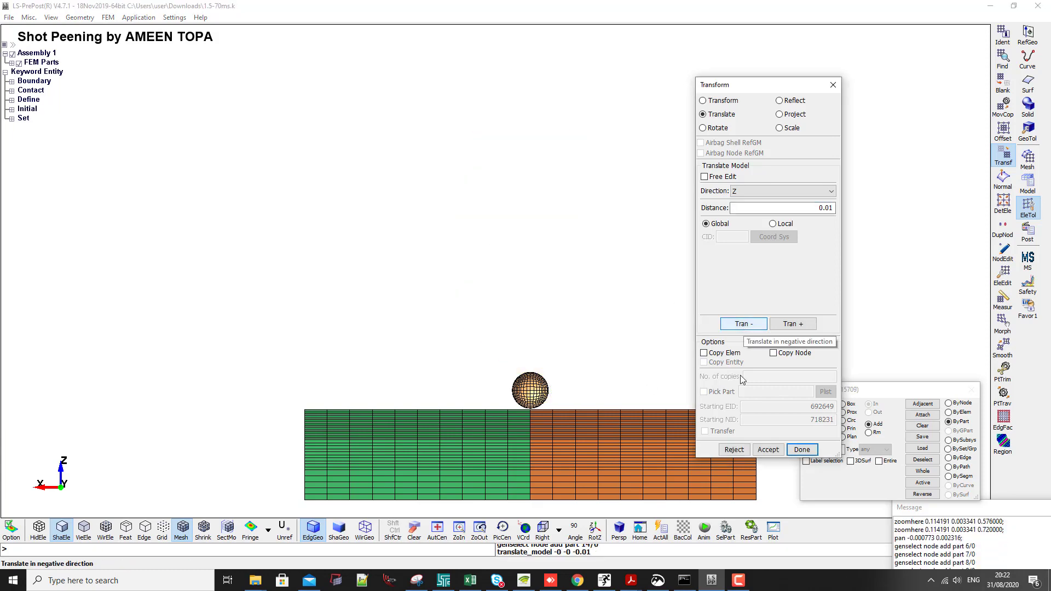
pyautogui.click(734, 450)
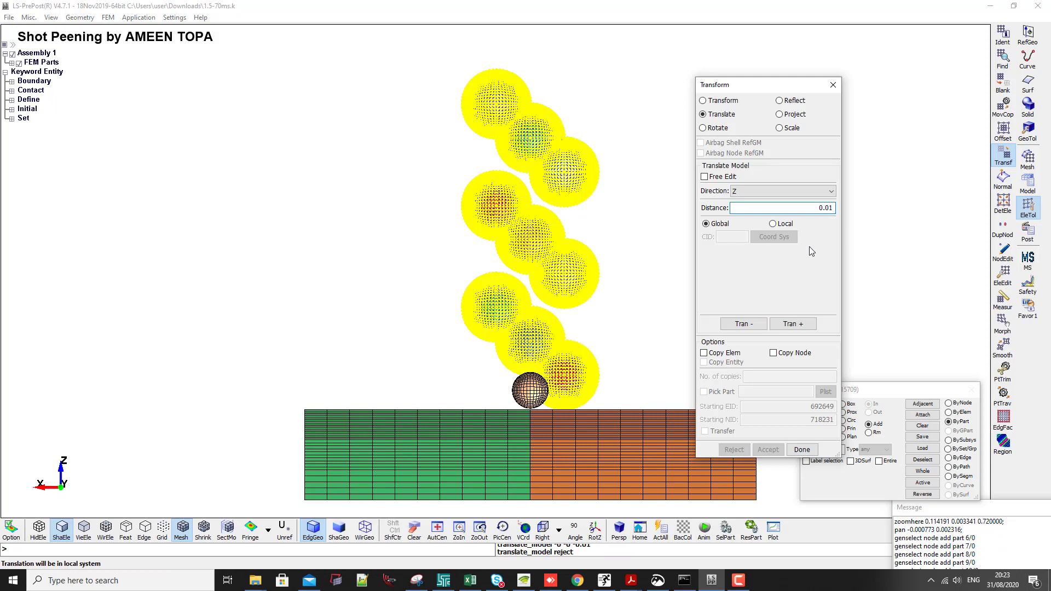
# Shift the selected balls 0.001 in positive X and accept the new position.
pyautogui.click(765, 192)
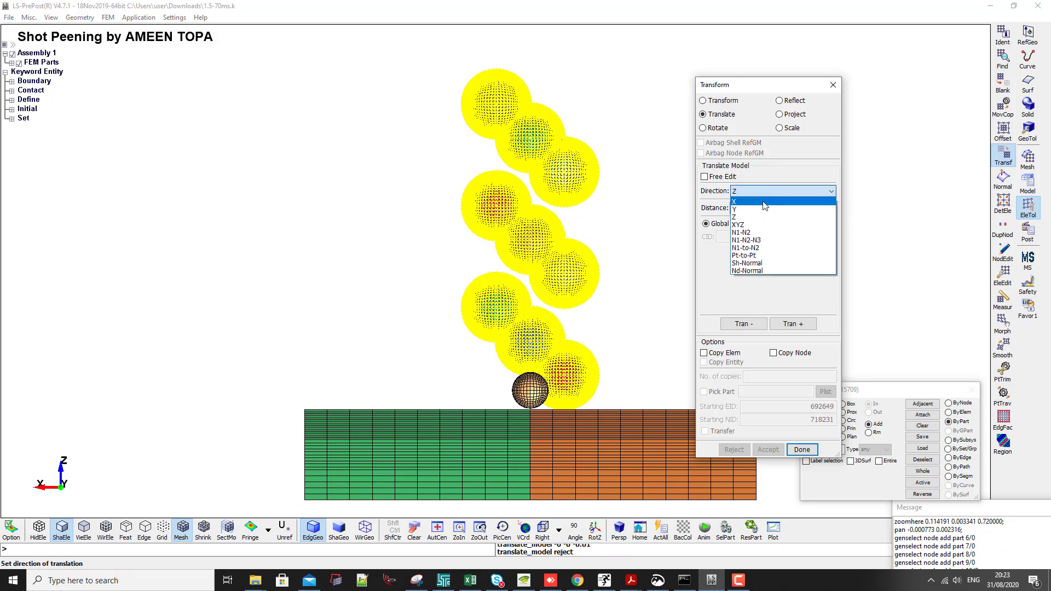
pyautogui.click(764, 202)
pyautogui.click(744, 324)
pyautogui.click(734, 450)
pyautogui.click(793, 323)
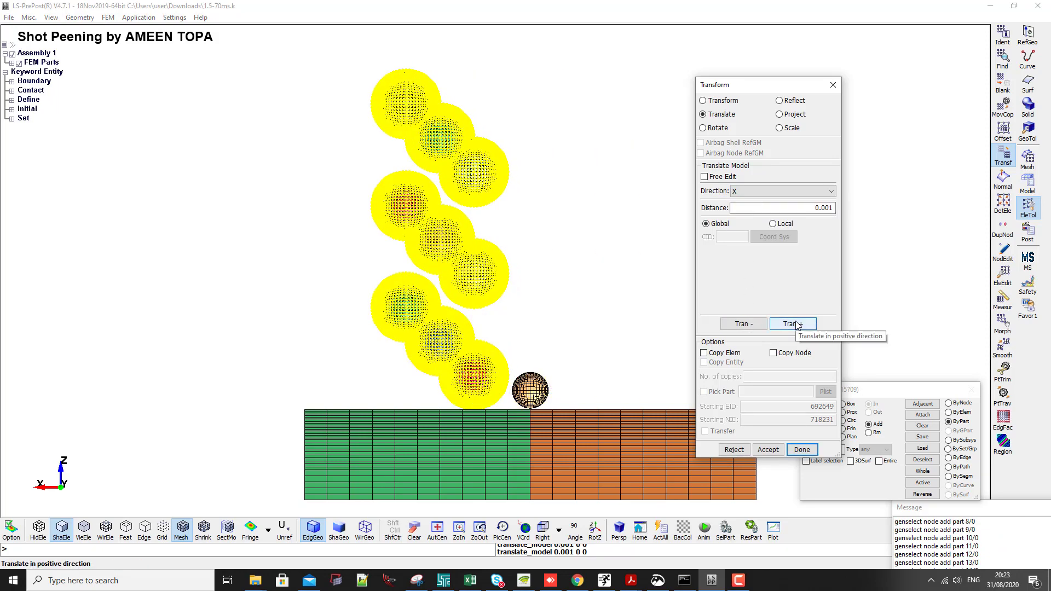
pyautogui.click(768, 449)
pyautogui.scroll(2, 557, 432)
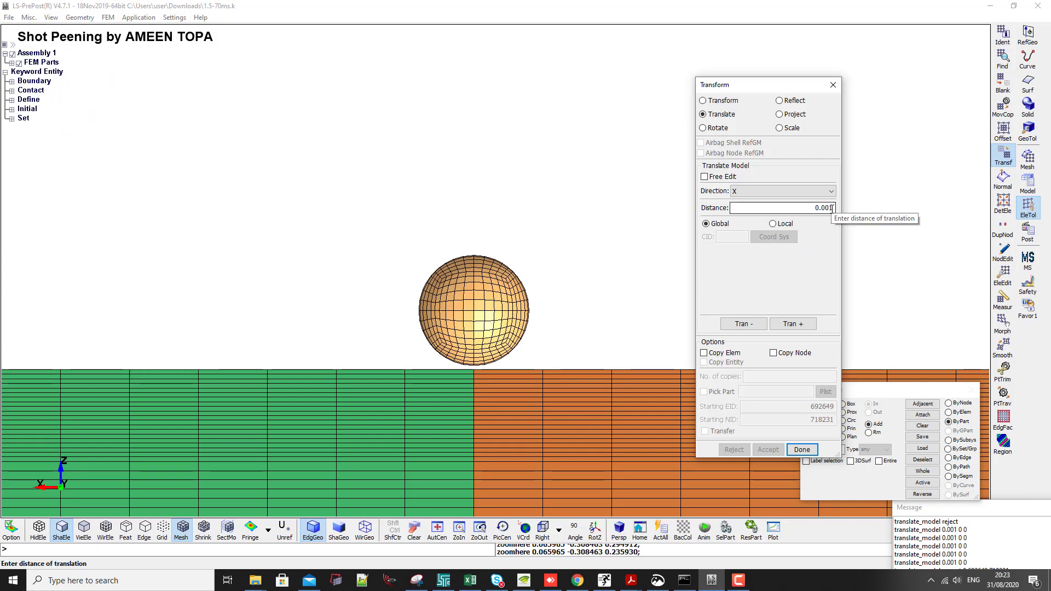
# Move the small ball 0.004 in +X, then back 0.0004 in −X, and accept.
pyautogui.moveTo(828, 210); pyautogui.dragTo(938, 208)
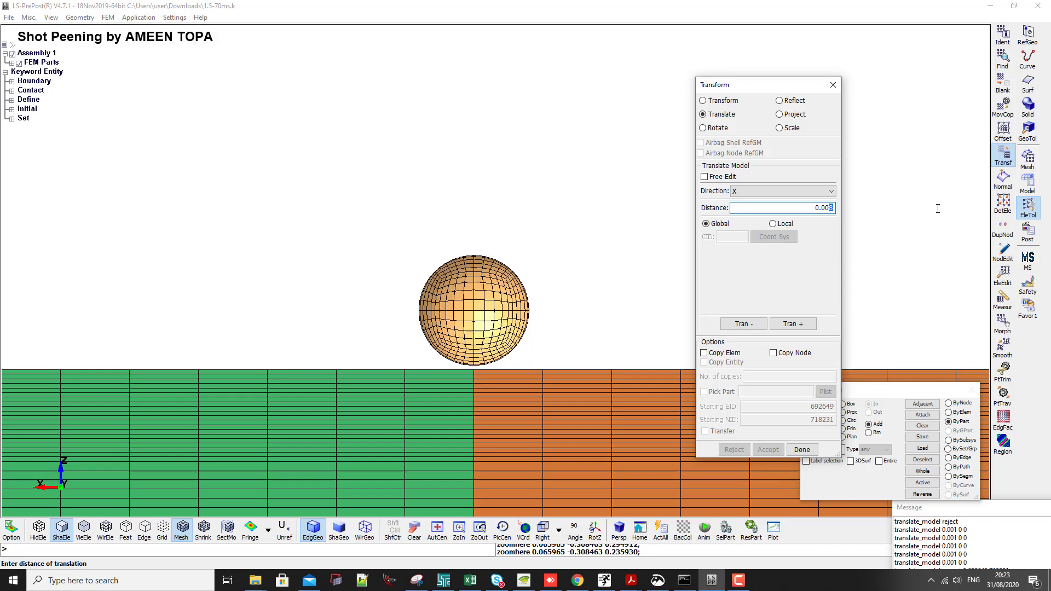
pyautogui.write('4')
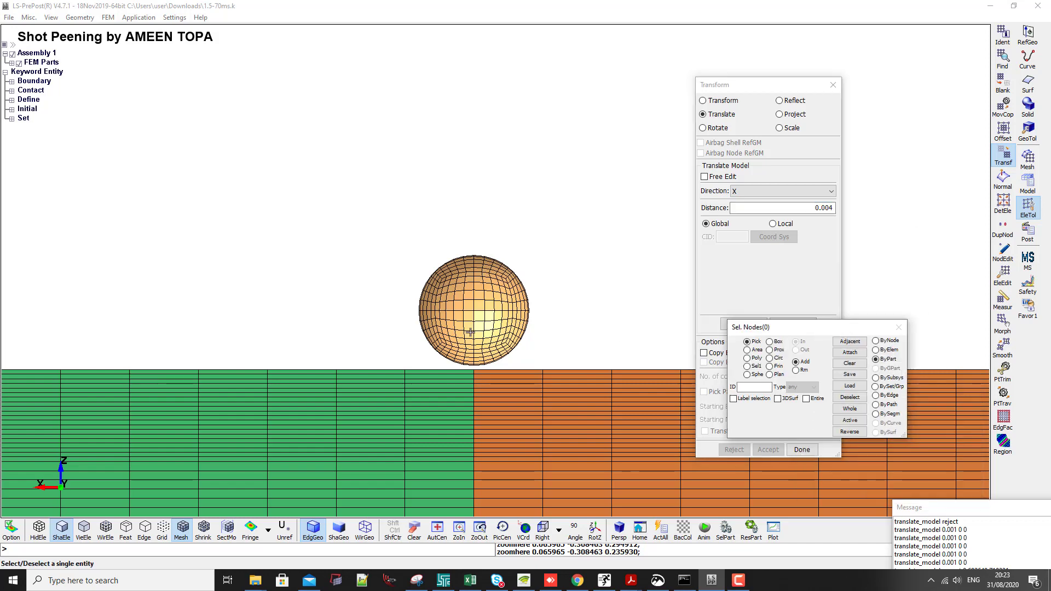
pyautogui.click(474, 309)
pyautogui.click(790, 324)
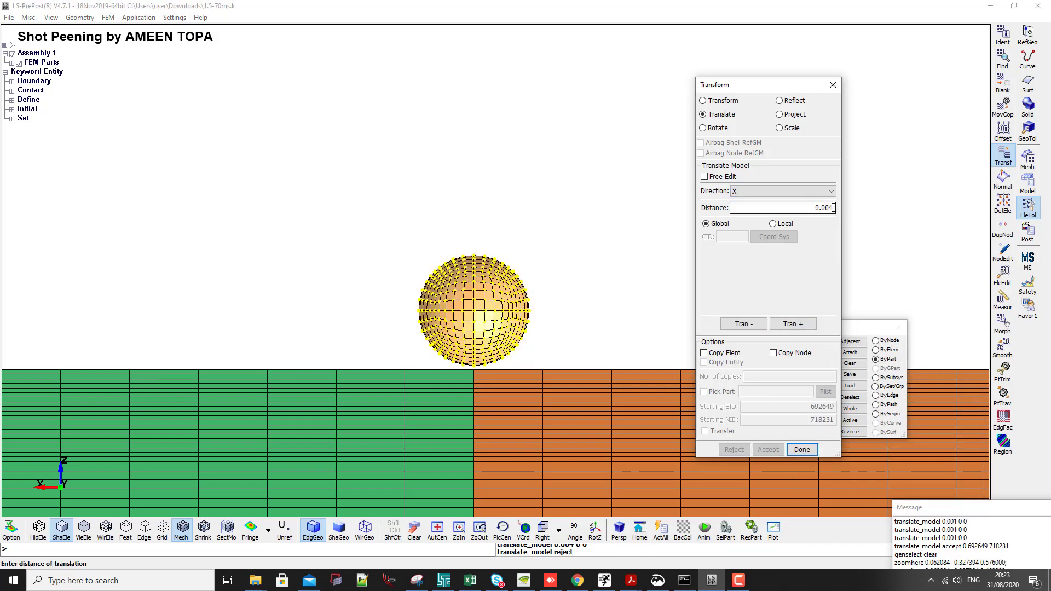
pyautogui.scroll(-5, 591, 274)
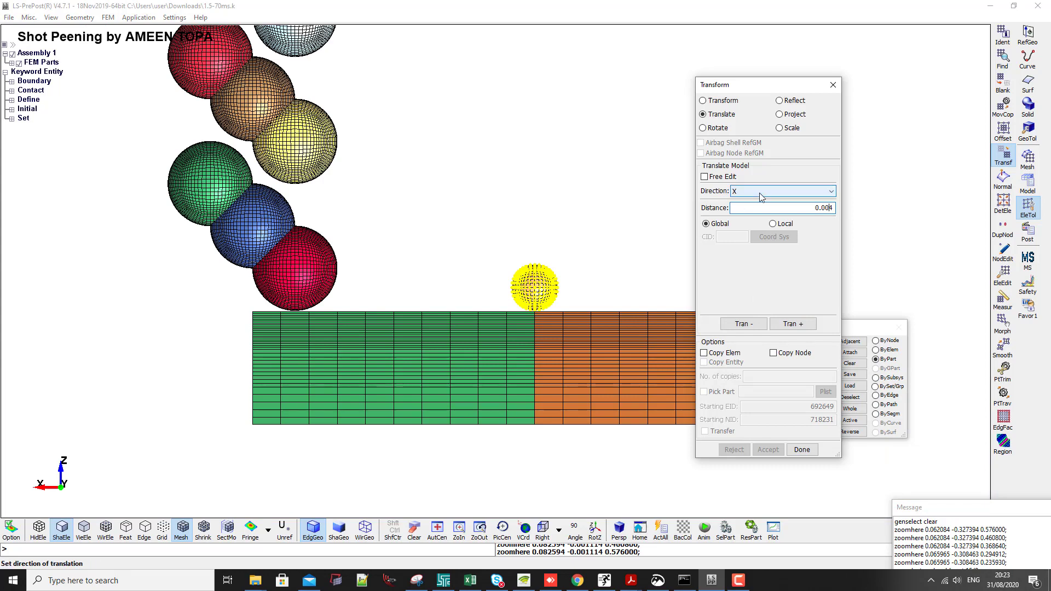
pyautogui.click(830, 208)
pyautogui.write('0')
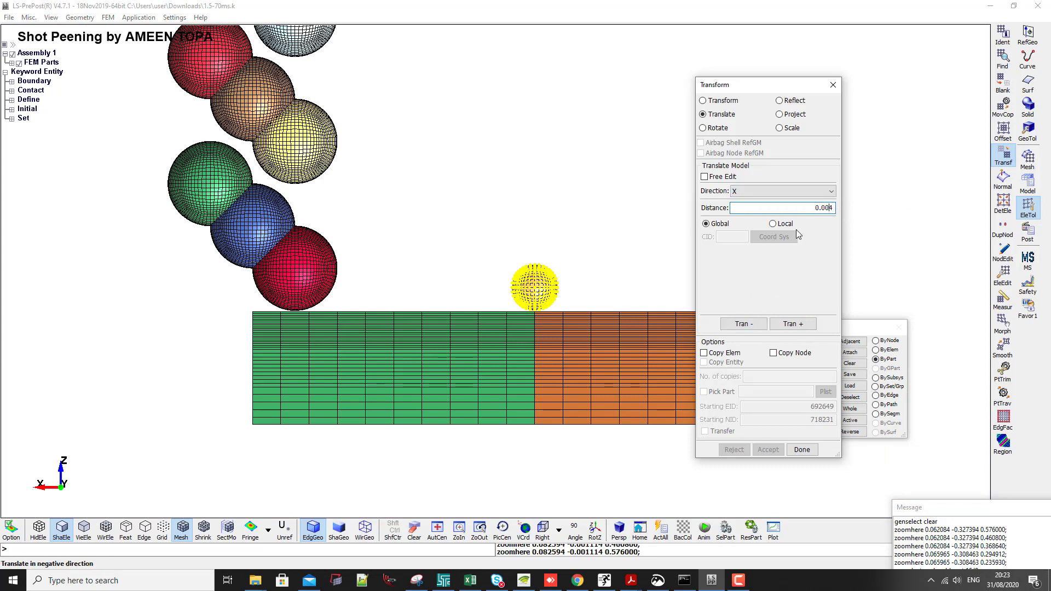
pyautogui.click(759, 325)
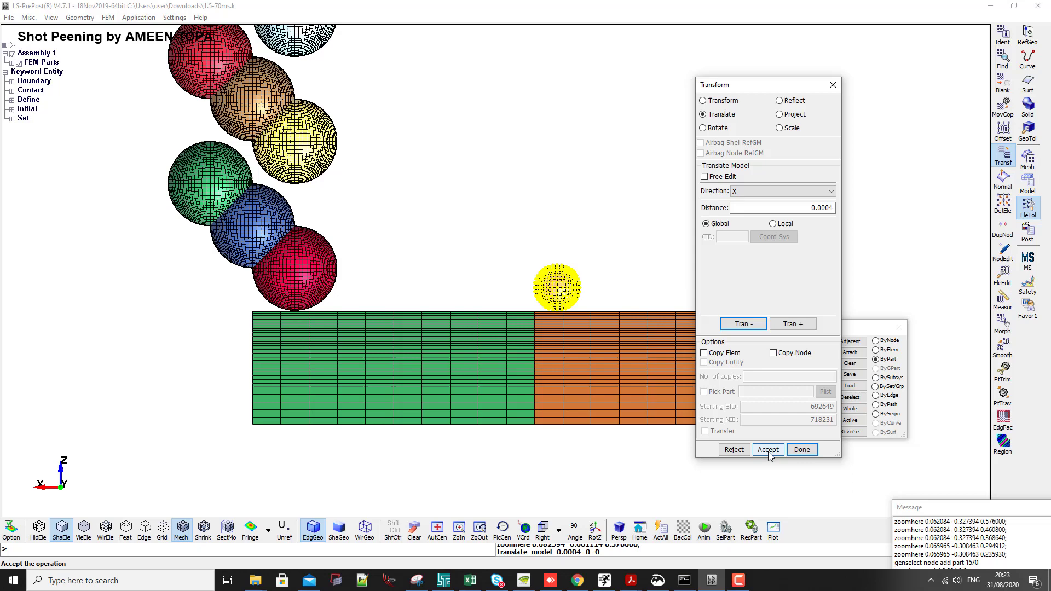
pyautogui.click(768, 449)
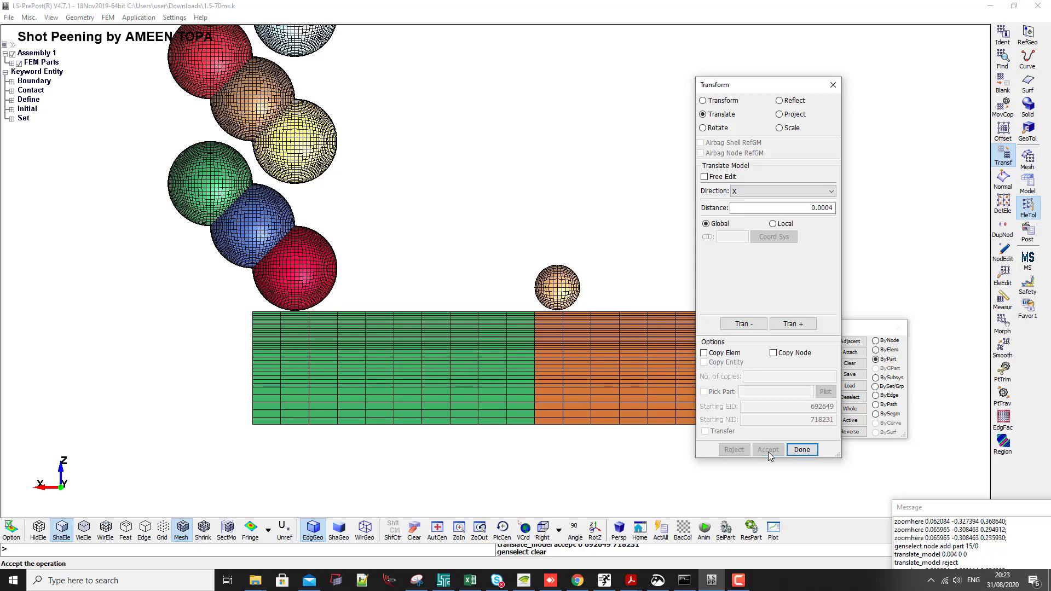
# Move the small ball's elements into part 6, First Ball, with MovCop and accept.
pyautogui.click(1006, 111)
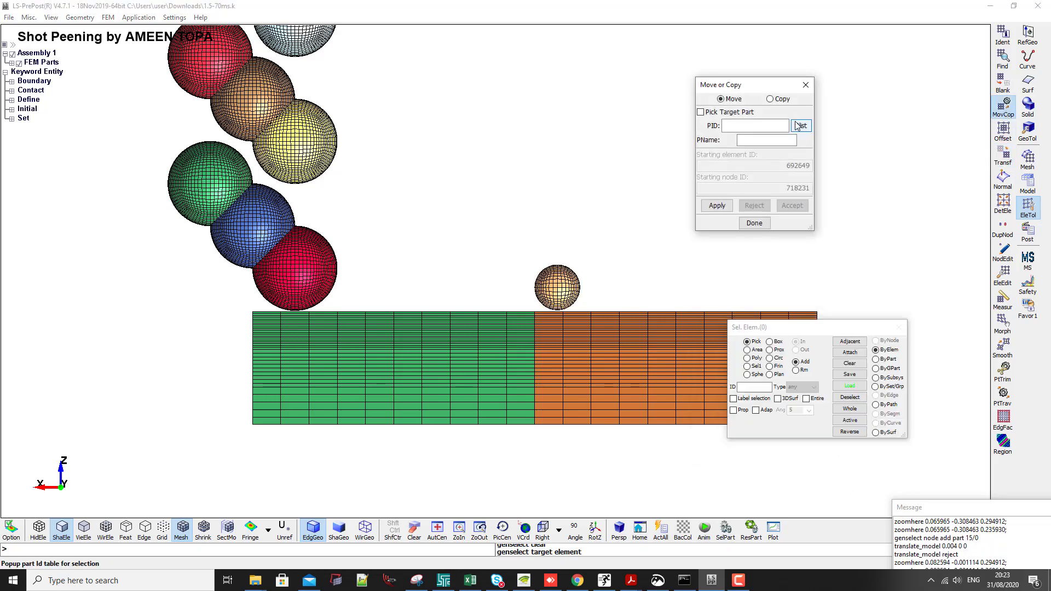
pyautogui.click(799, 125)
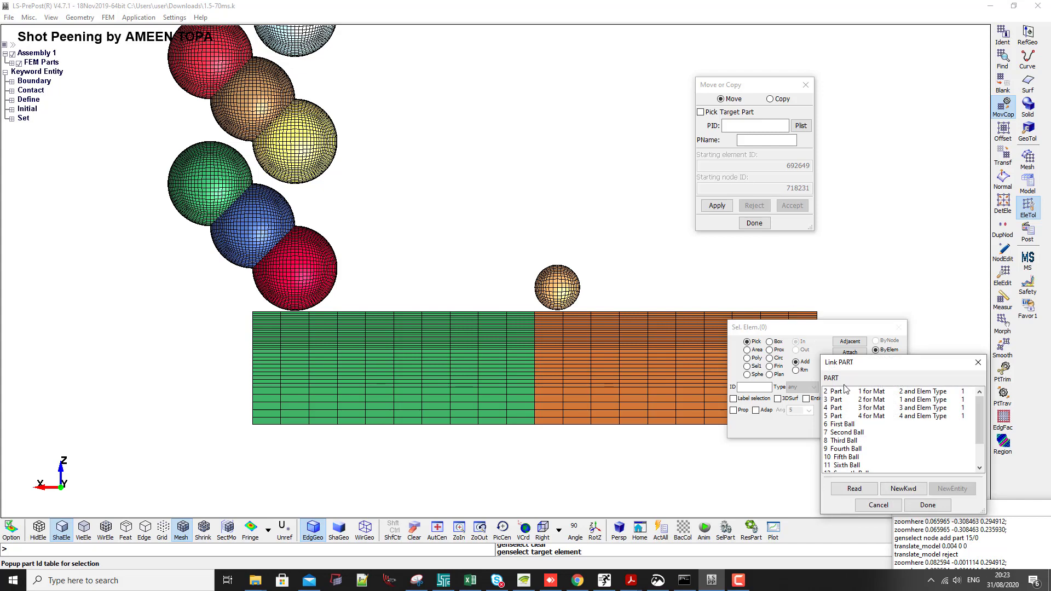
pyautogui.doubleClick(843, 424)
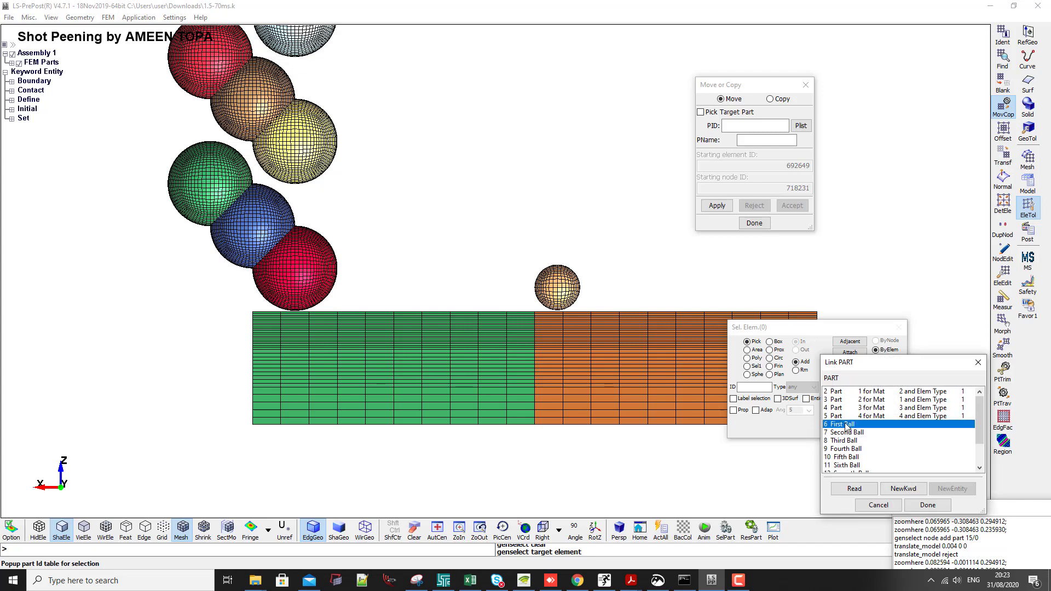
pyautogui.click(544, 292)
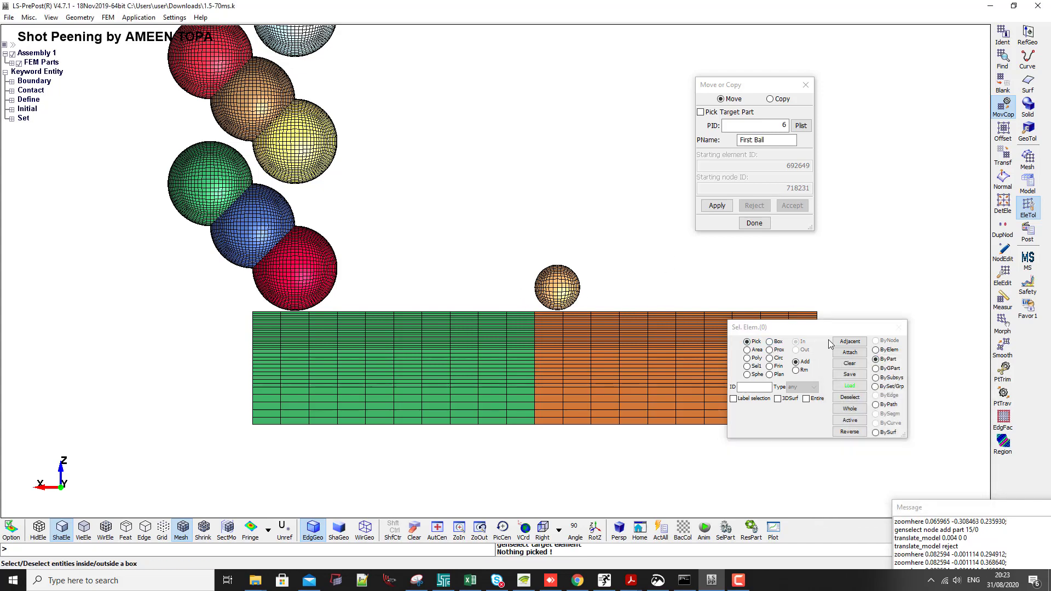
pyautogui.moveTo(816, 327); pyautogui.dragTo(800, 266)
pyautogui.click(910, 429)
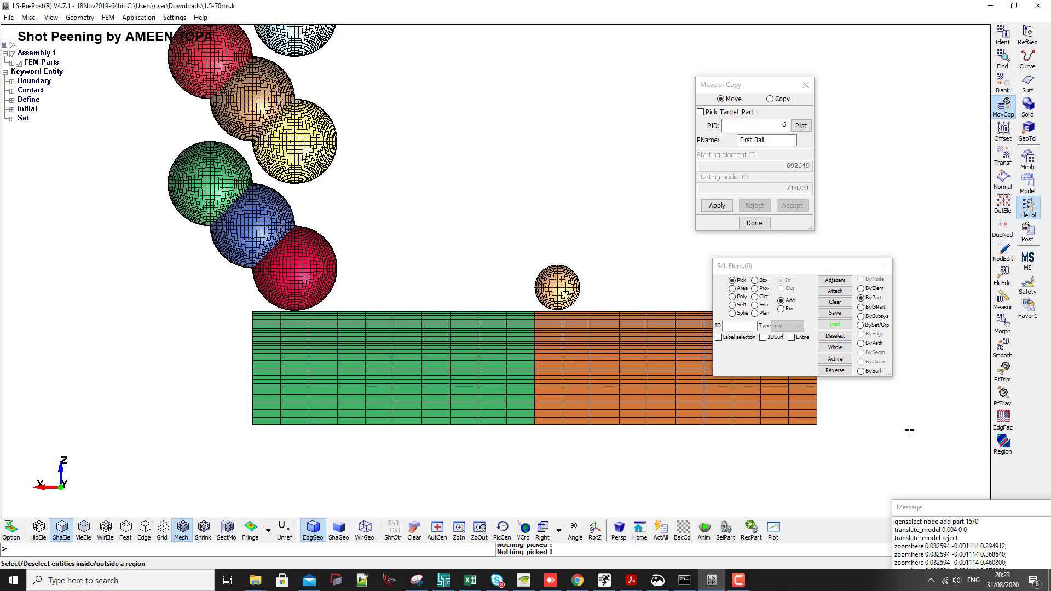
pyautogui.scroll(1, 558, 282)
pyautogui.click(557, 286)
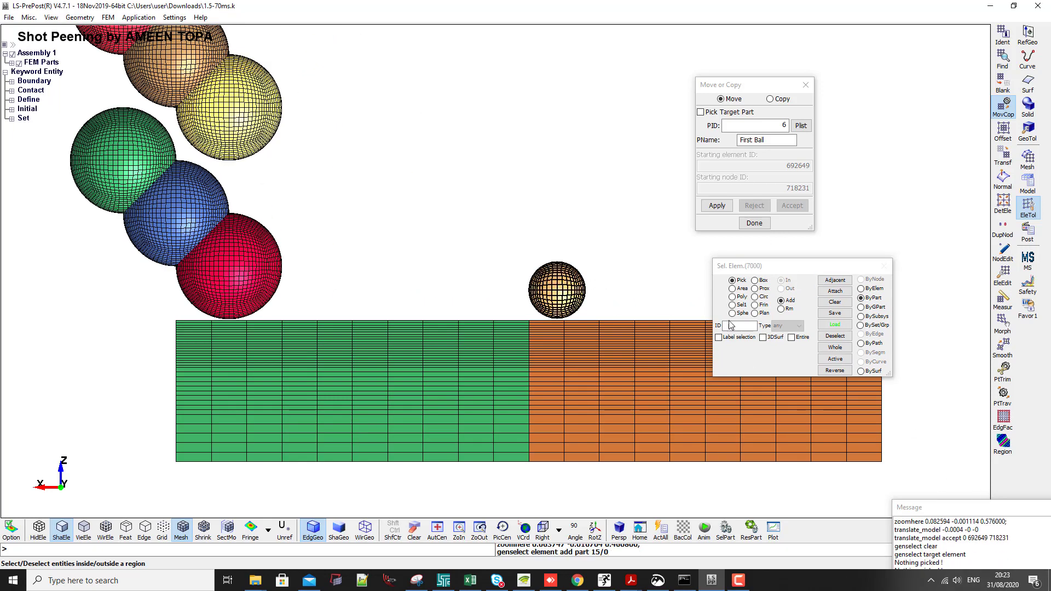
pyautogui.click(717, 206)
pyautogui.click(792, 206)
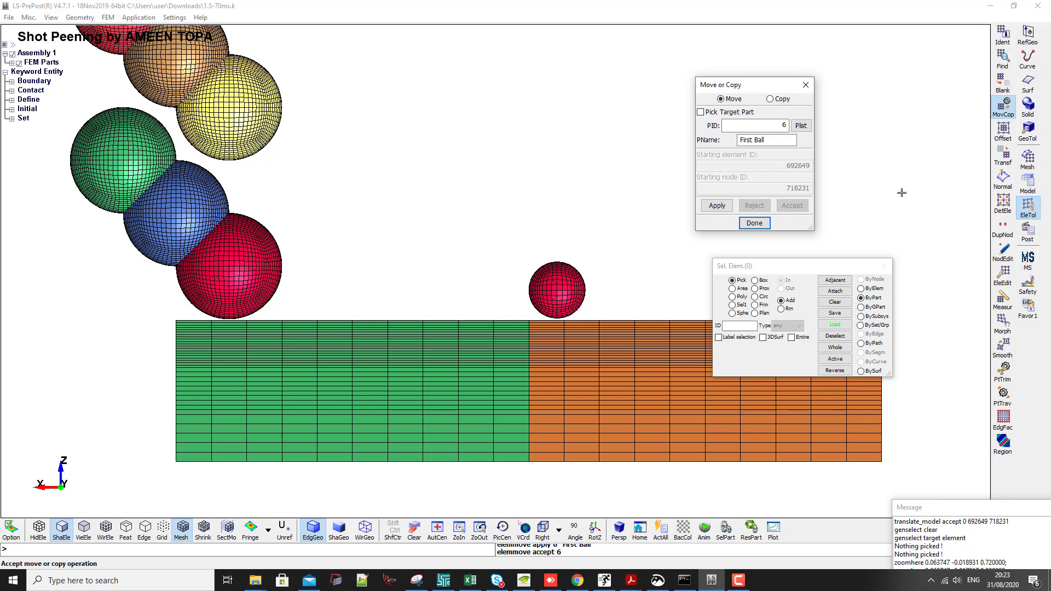
pyautogui.click(1003, 159)
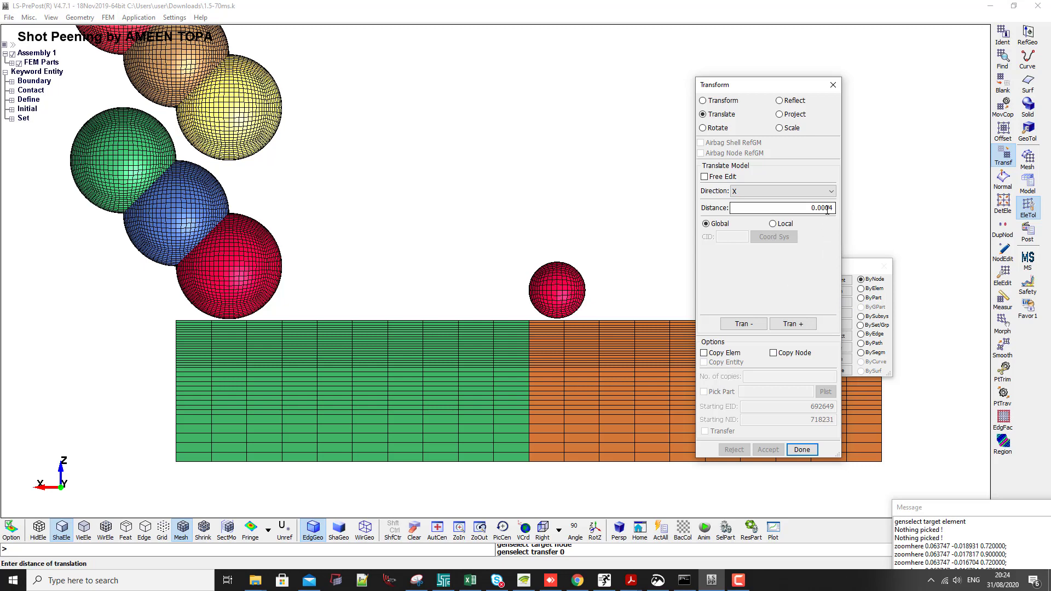
# Copy the red ball 0.0004 along X into part 7, Second Ball.
pyautogui.click(827, 208)
pyautogui.click(861, 288)
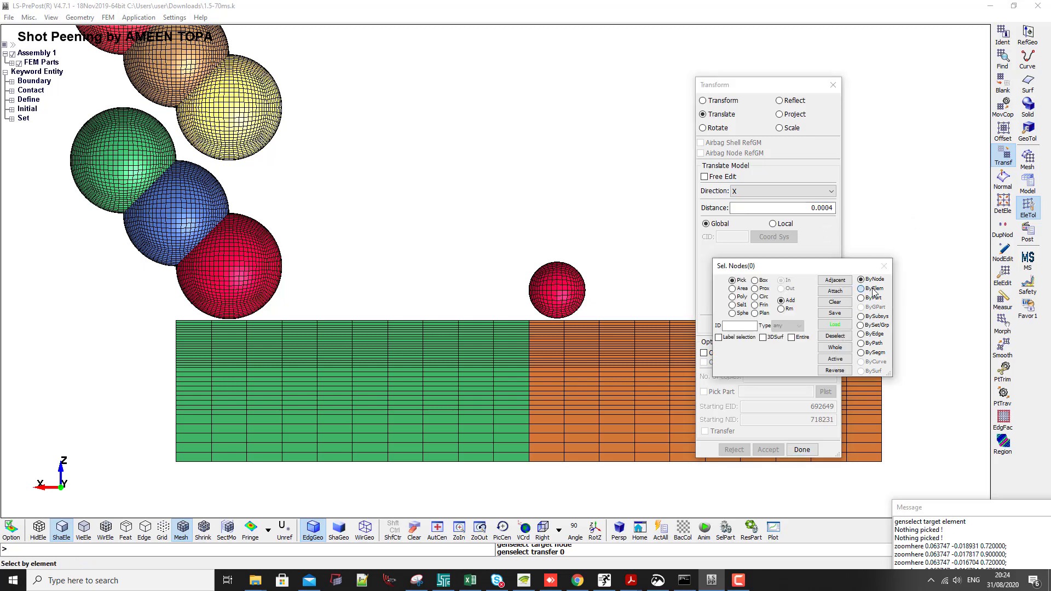
pyautogui.click(549, 282)
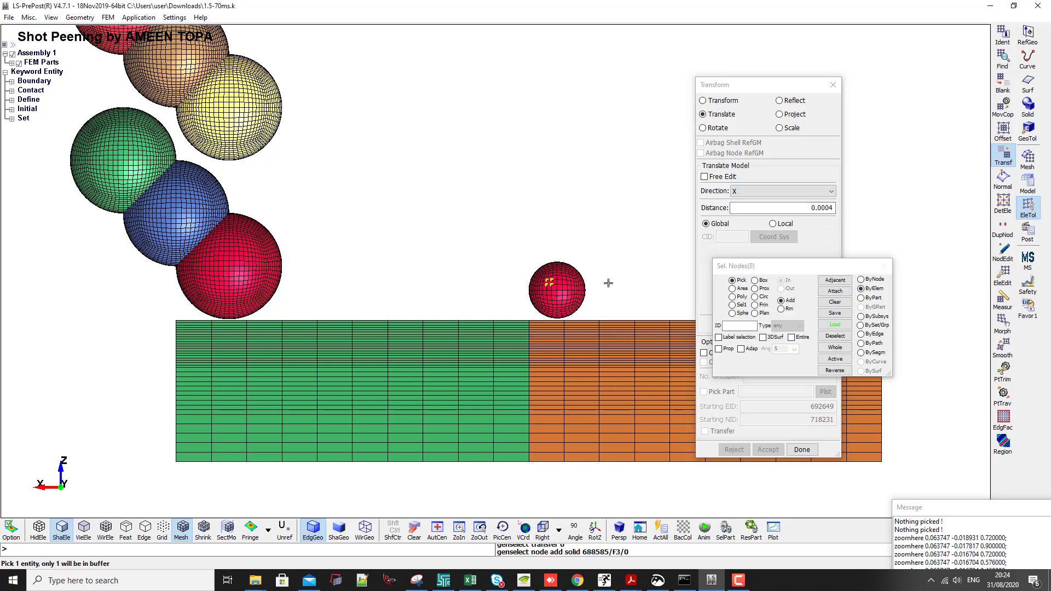
pyautogui.click(861, 297)
pyautogui.click(611, 277)
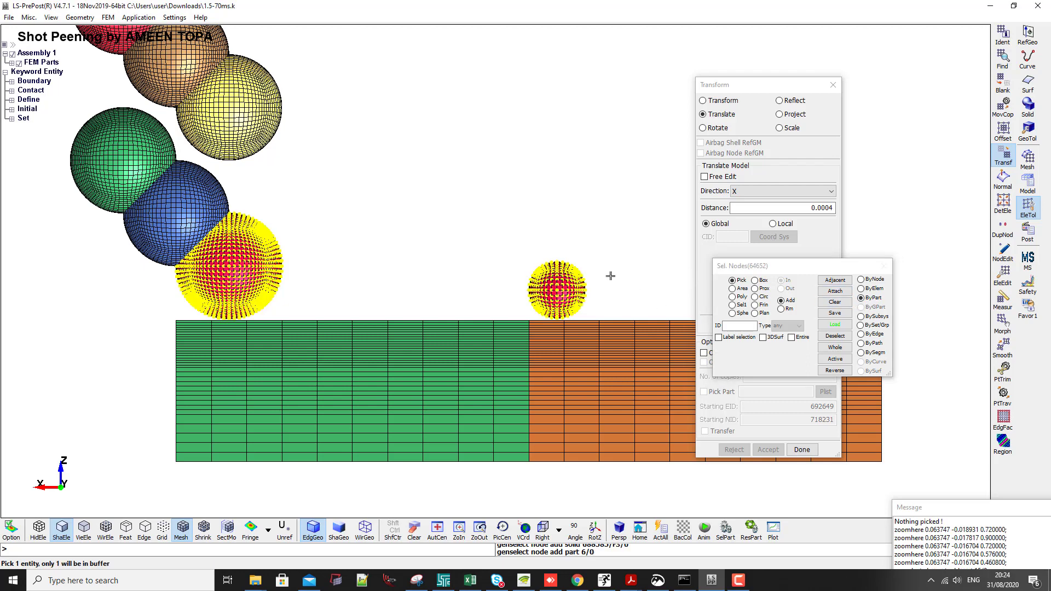
pyautogui.moveTo(738, 268); pyautogui.dragTo(830, 103)
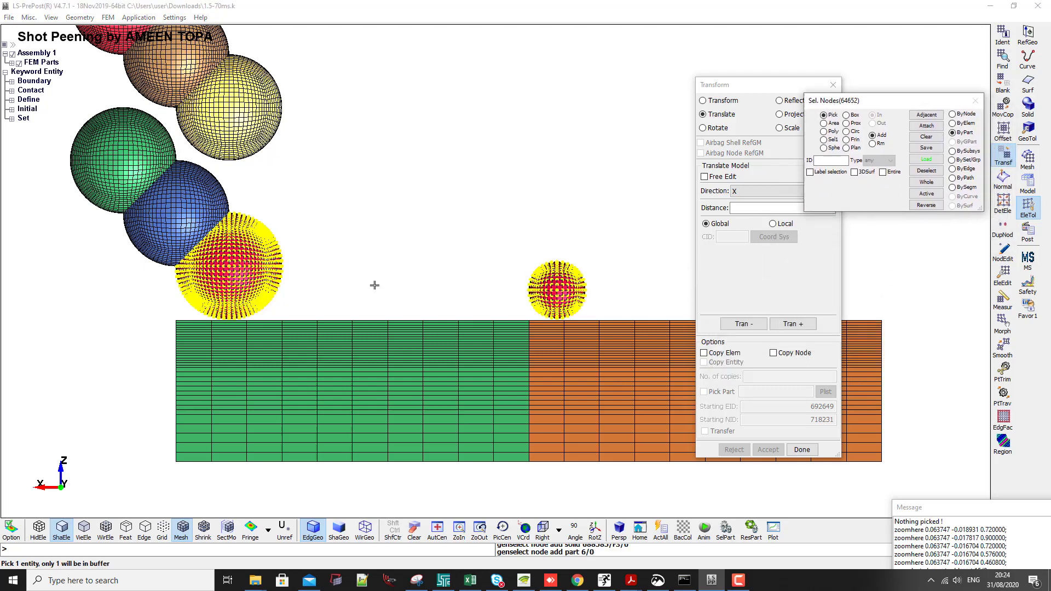
pyautogui.click(720, 353)
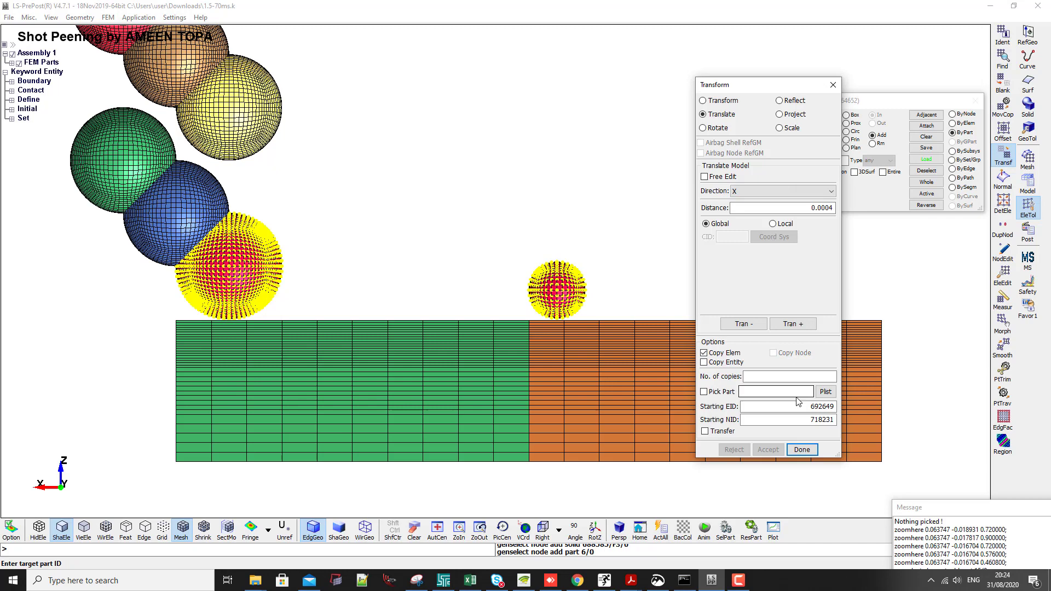
pyautogui.click(825, 391)
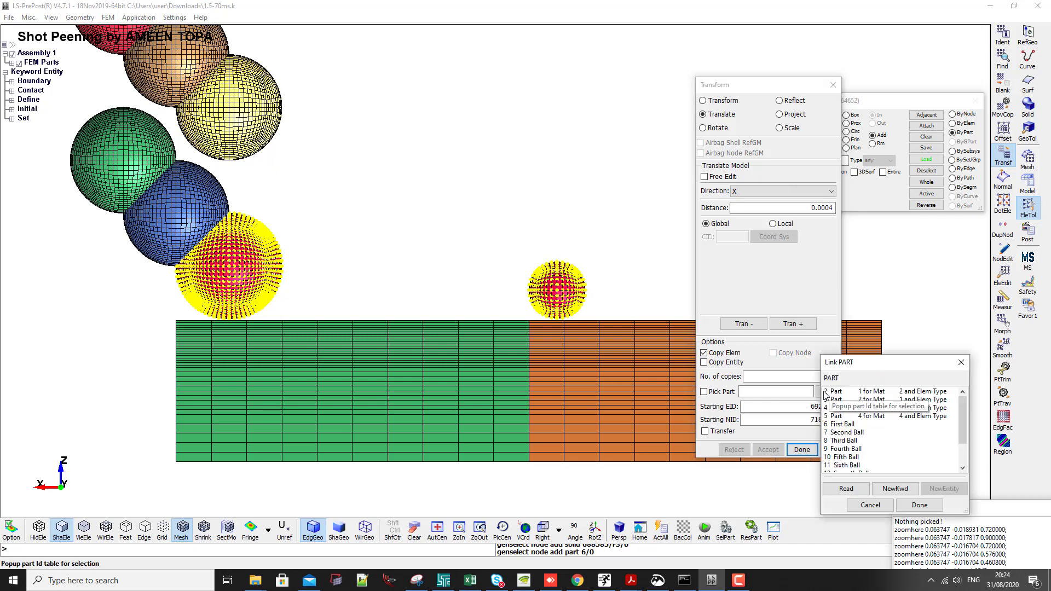
pyautogui.doubleClick(849, 433)
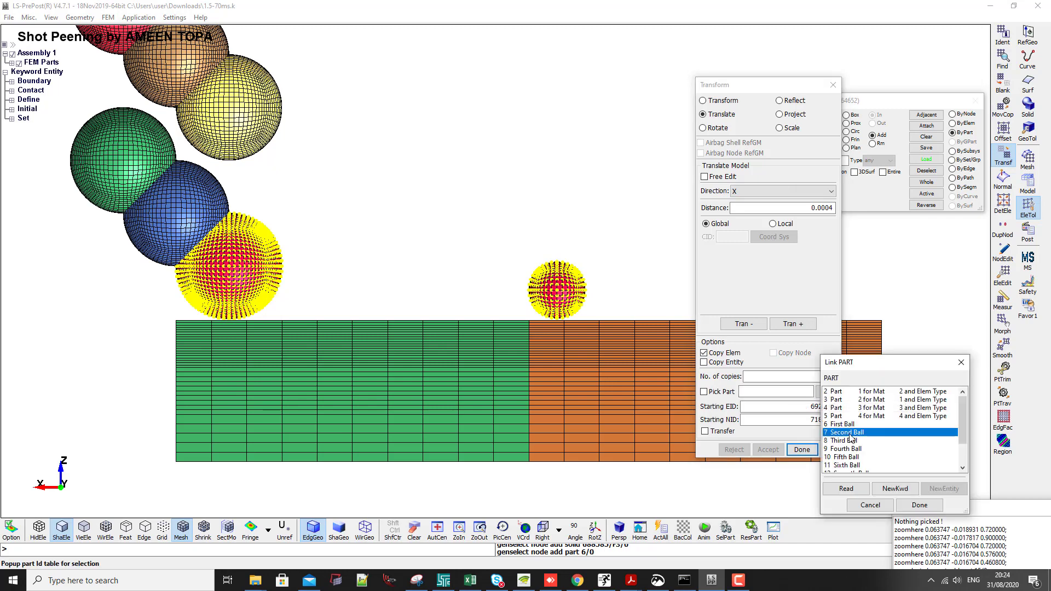
pyautogui.click(792, 324)
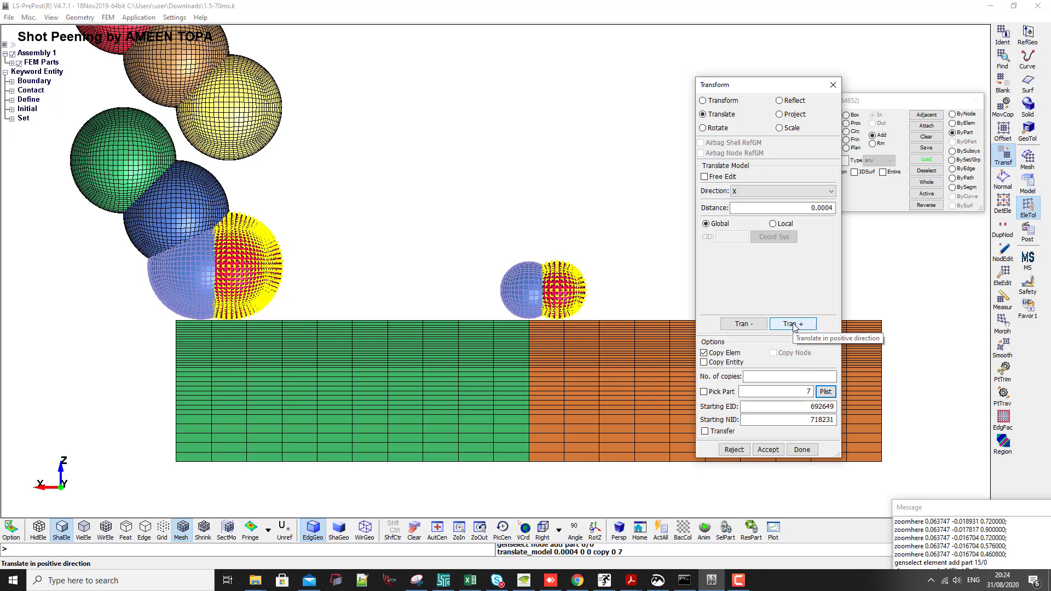
pyautogui.click(768, 450)
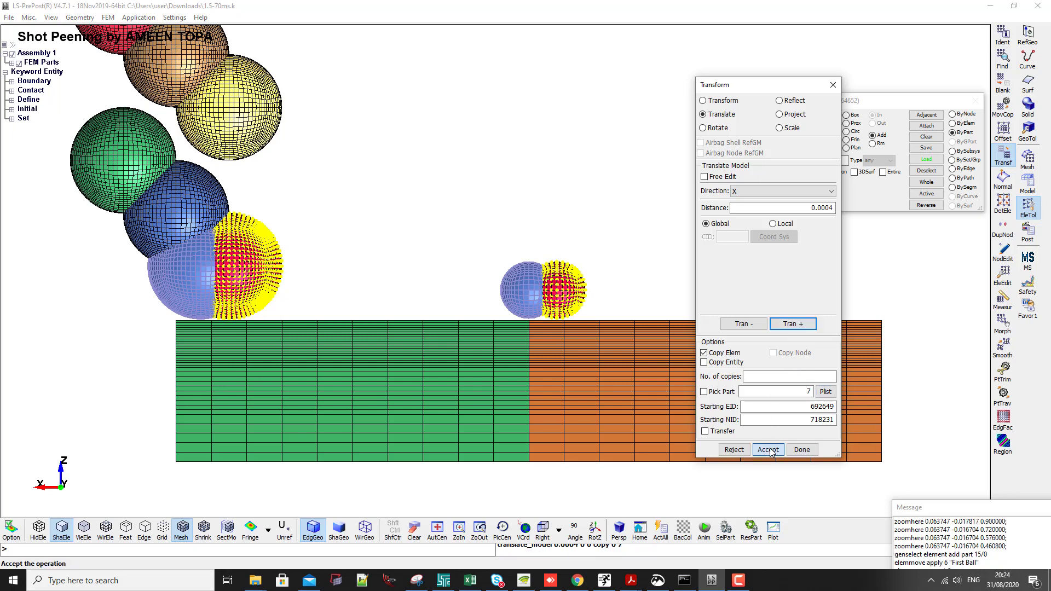
# Copy the new blue ball along X into part 8, Third Ball, and accept.
pyautogui.click(522, 293)
pyautogui.doubleClick(808, 392)
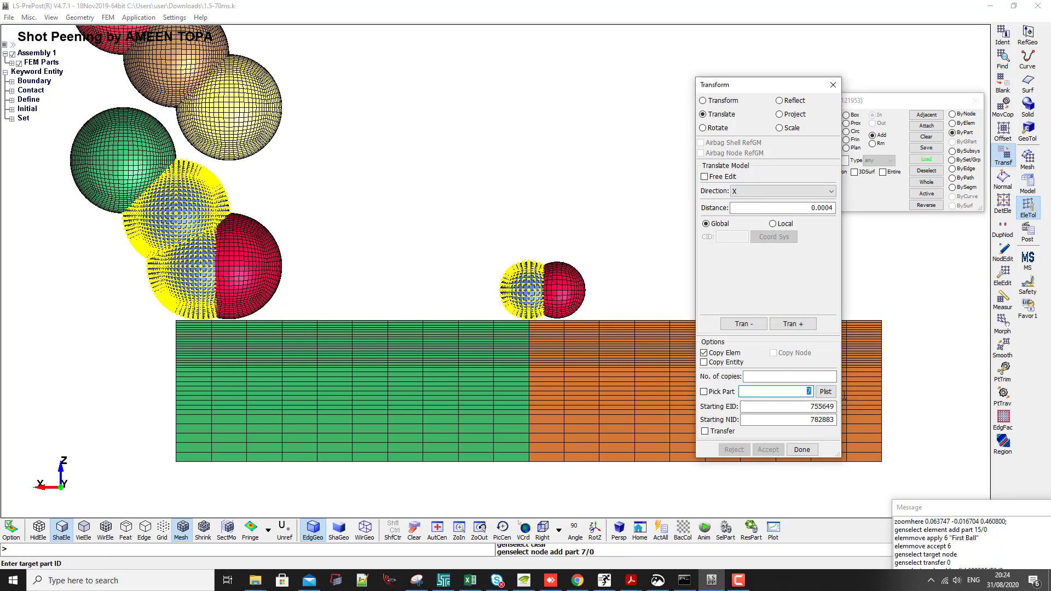
pyautogui.write('8')
pyautogui.click(793, 324)
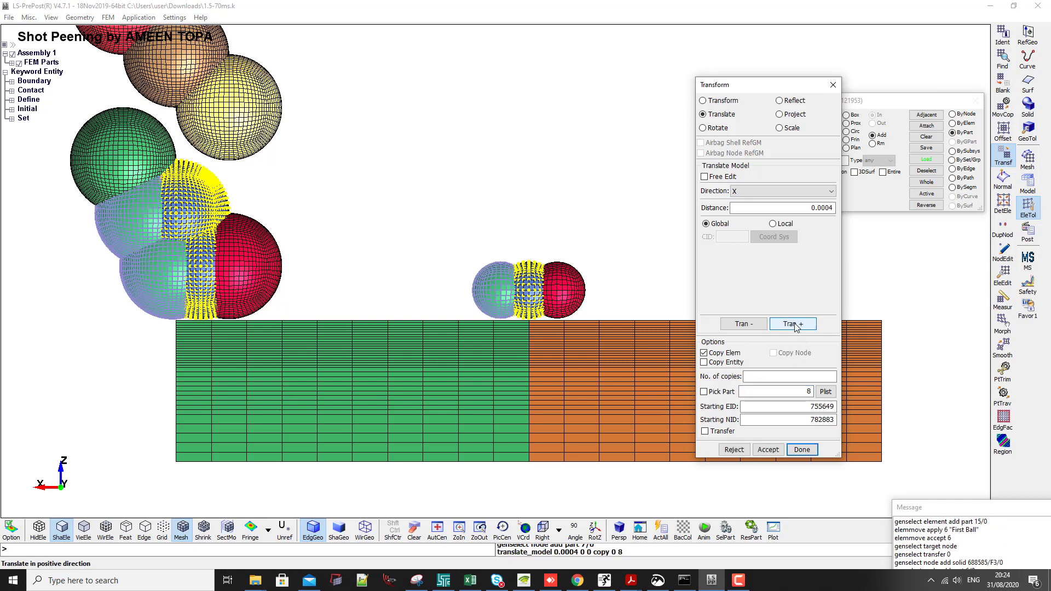
pyautogui.click(765, 450)
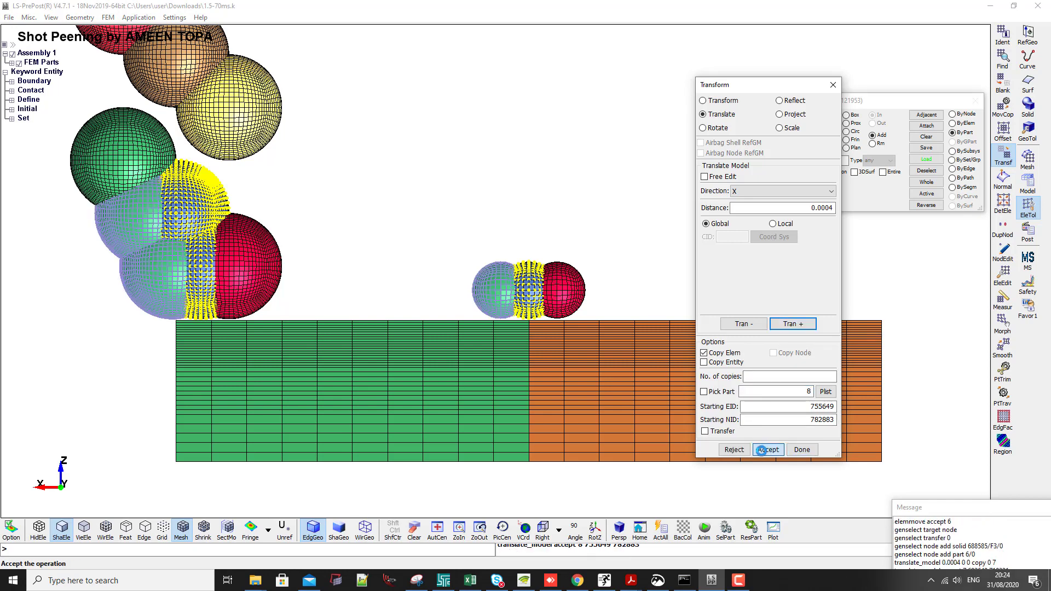
# Set the translation direction to Z and move the blue ball part upward without copying.
pyautogui.click(523, 293)
pyautogui.click(793, 191)
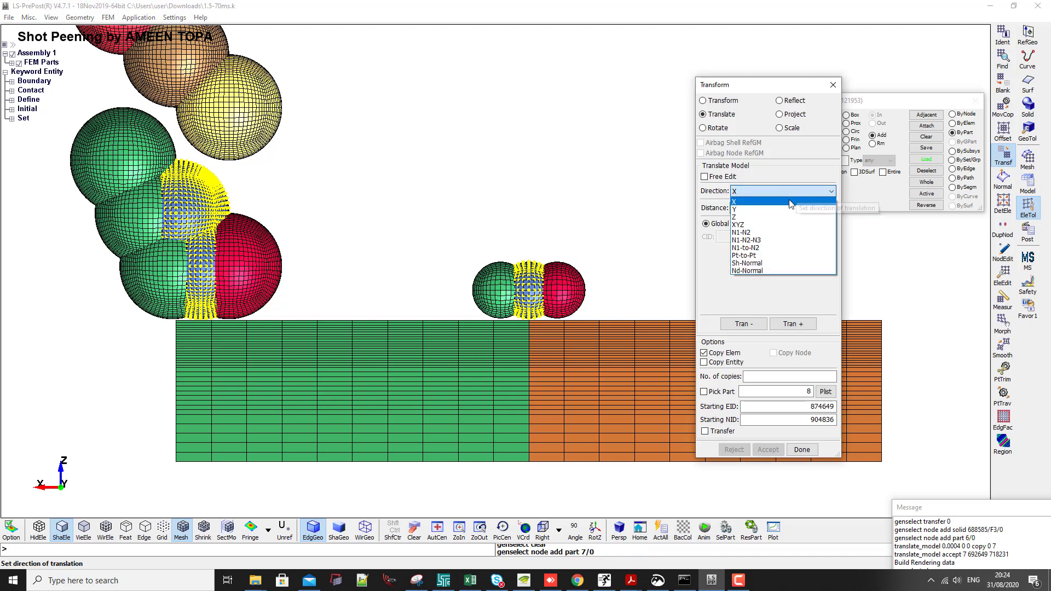
pyautogui.click(788, 217)
pyautogui.click(782, 322)
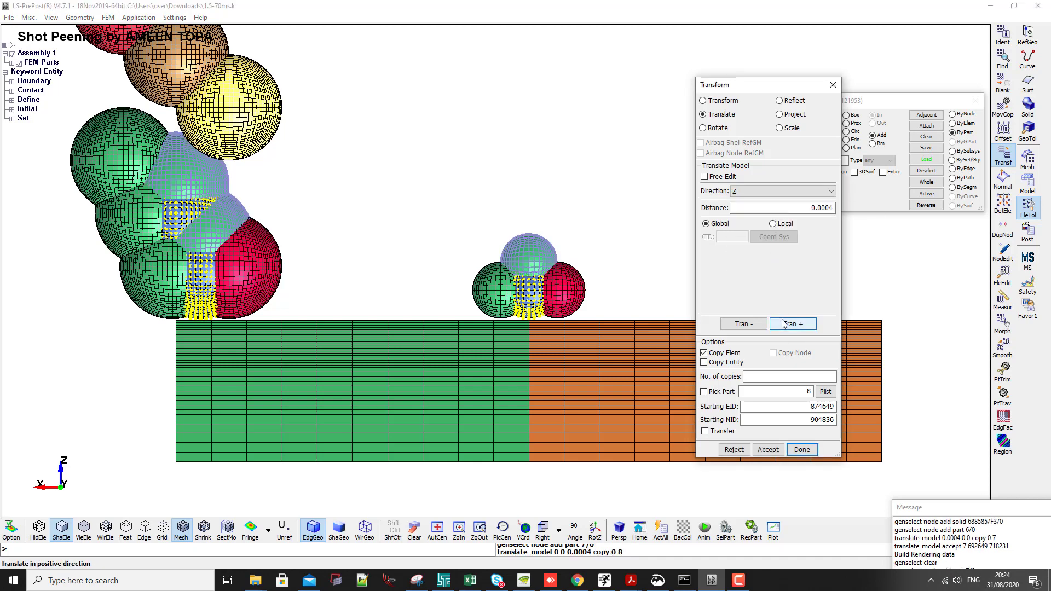
pyautogui.click(737, 449)
pyautogui.click(704, 353)
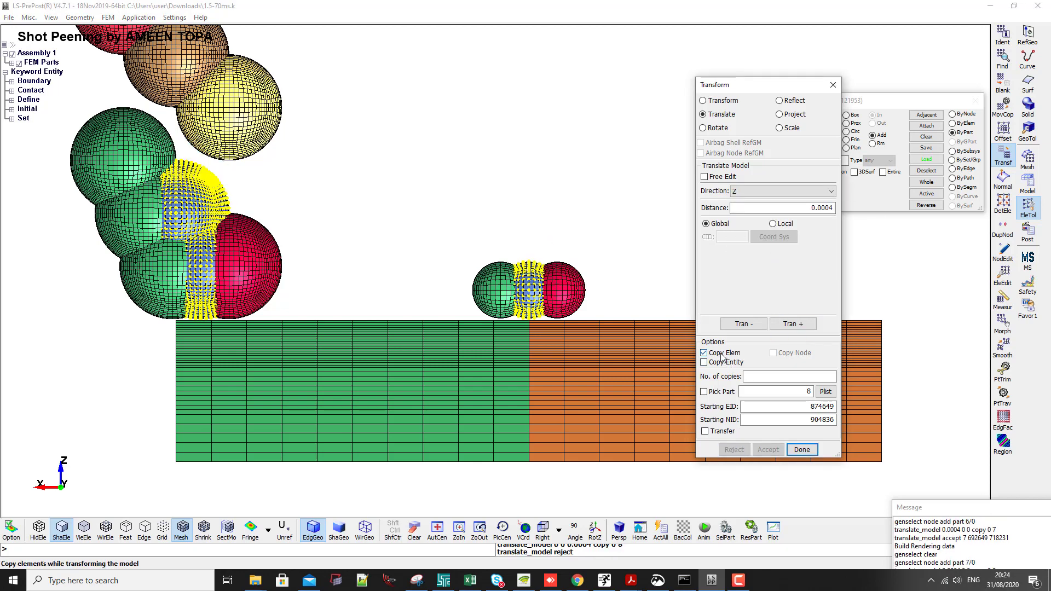
pyautogui.click(792, 323)
pyautogui.click(768, 449)
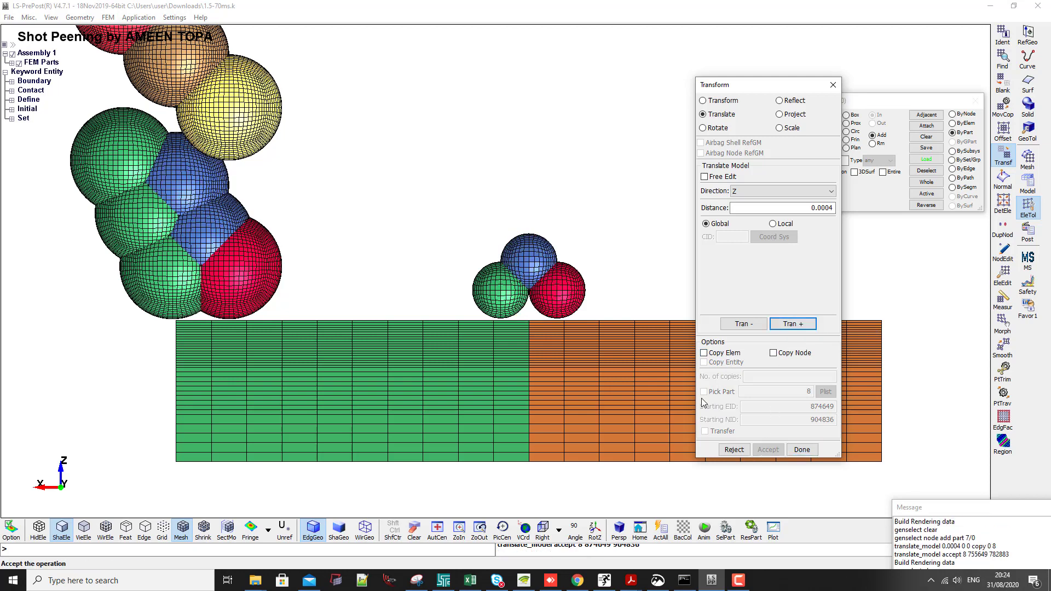
# Raise the green ball part two 0.0004 steps in Z.
pyautogui.click(486, 289)
pyautogui.click(799, 328)
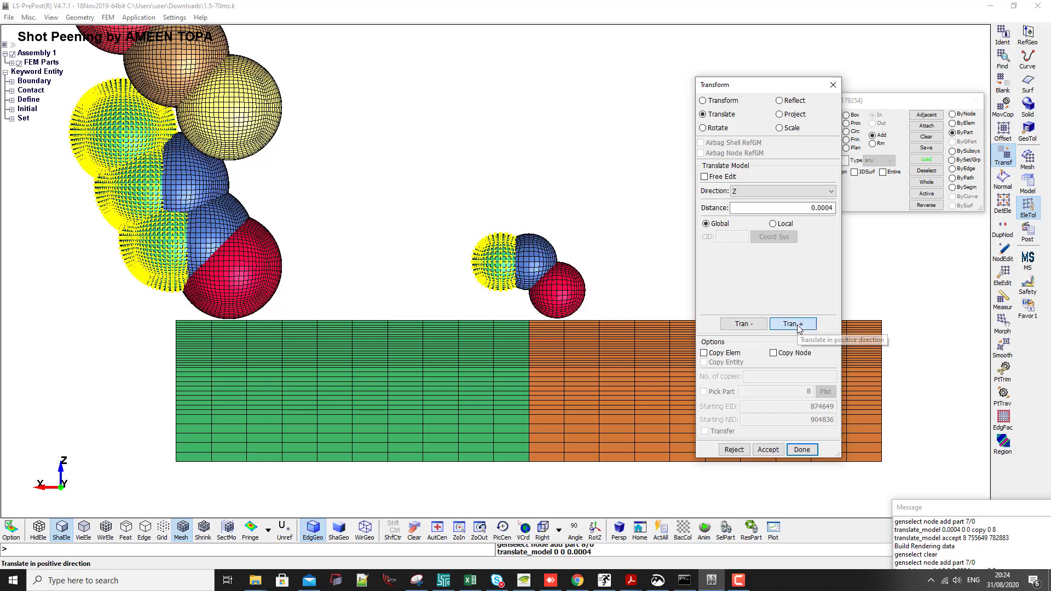
pyautogui.click(799, 328)
pyautogui.click(768, 449)
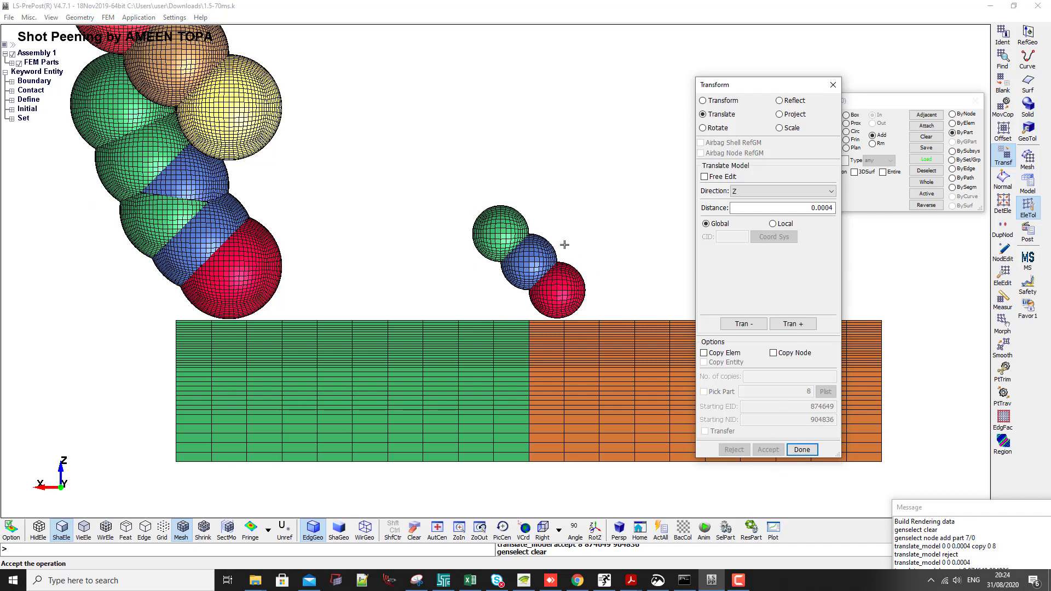
# Copy the red ball three steps up in Z into the Fourth Ball part.
pyautogui.keyDown('shift'); pyautogui.moveTo(564, 245); pyautogui.dragTo(554, 310, button='middle'); pyautogui.keyUp('shift')
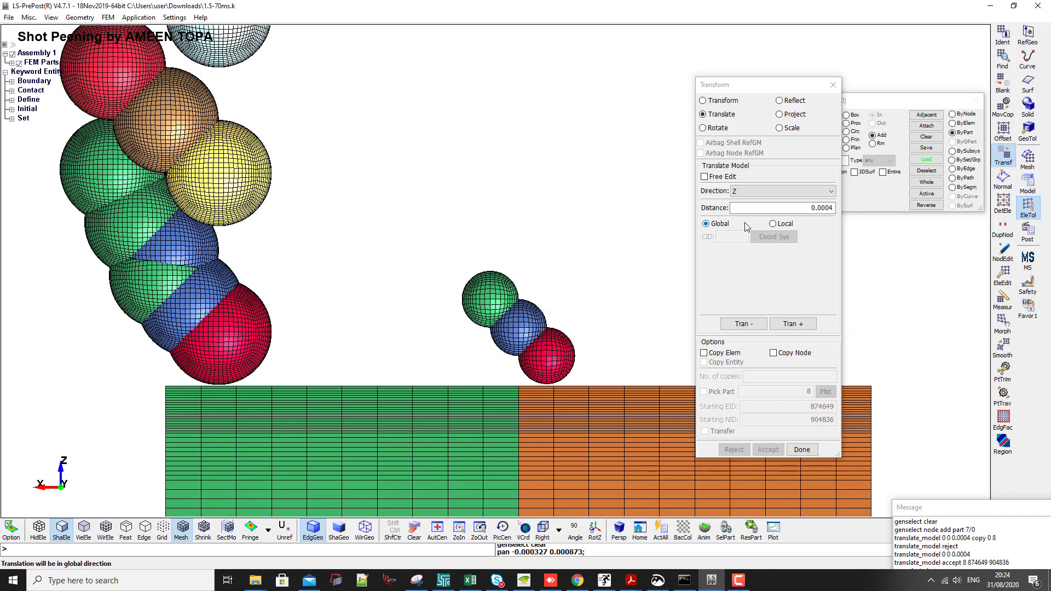
pyautogui.click(566, 353)
pyautogui.click(704, 353)
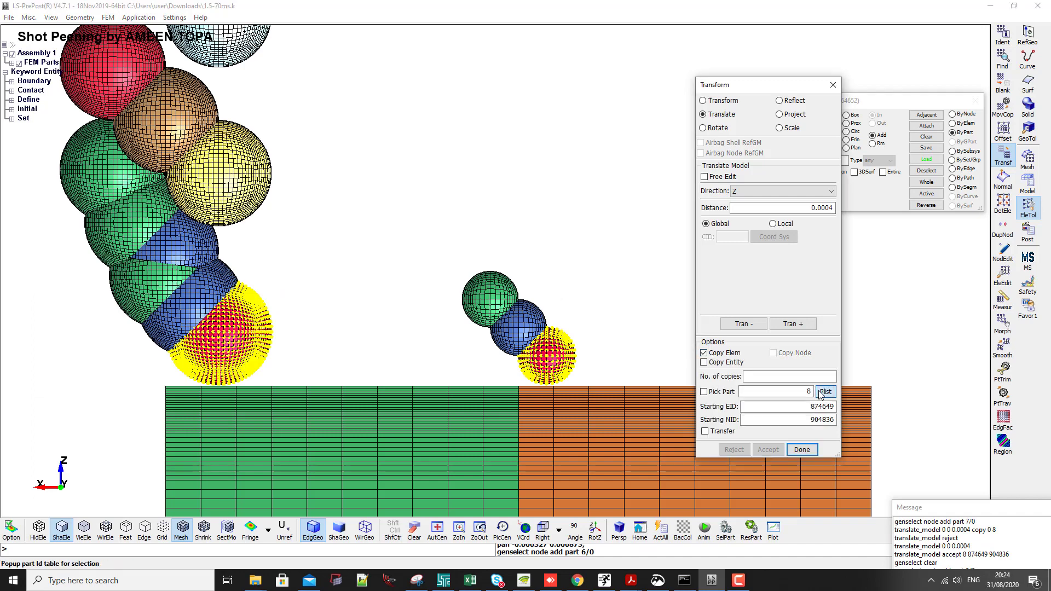
pyautogui.click(825, 392)
pyautogui.doubleClick(844, 449)
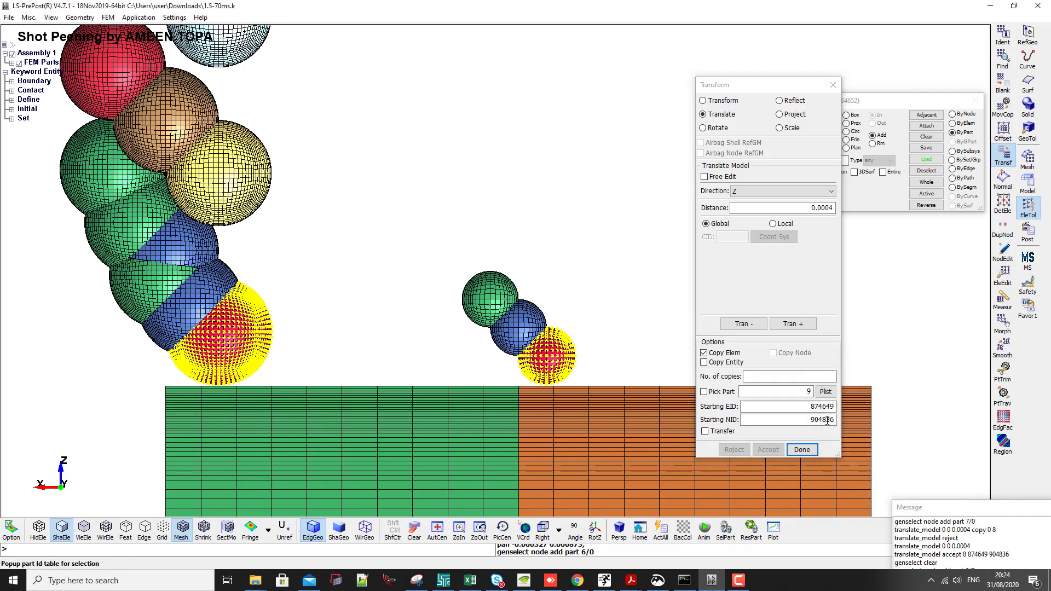
pyautogui.click(792, 324)
pyautogui.click(793, 324)
pyautogui.click(793, 324)
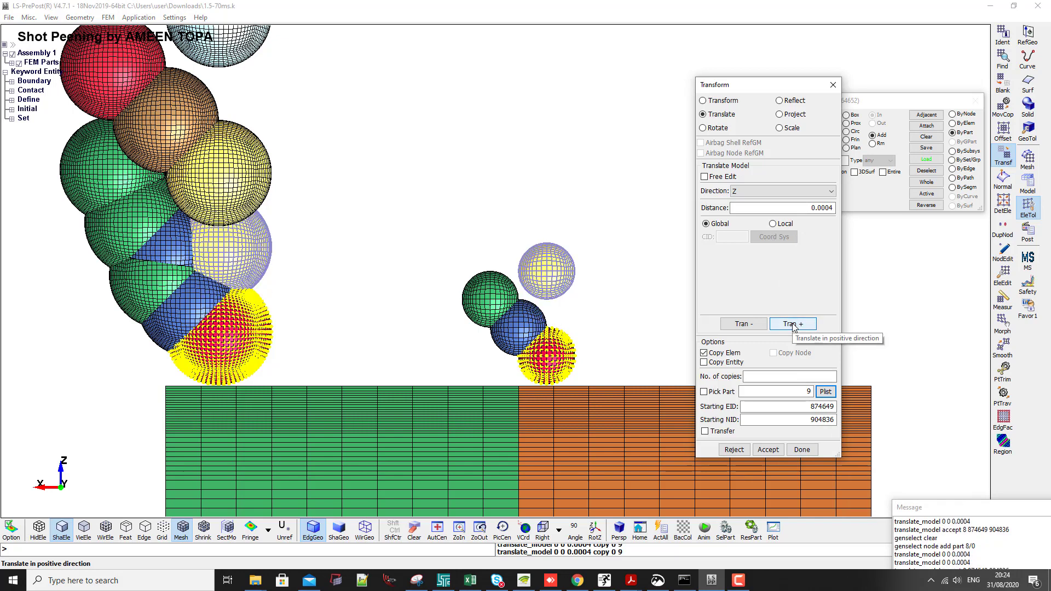
pyautogui.click(768, 449)
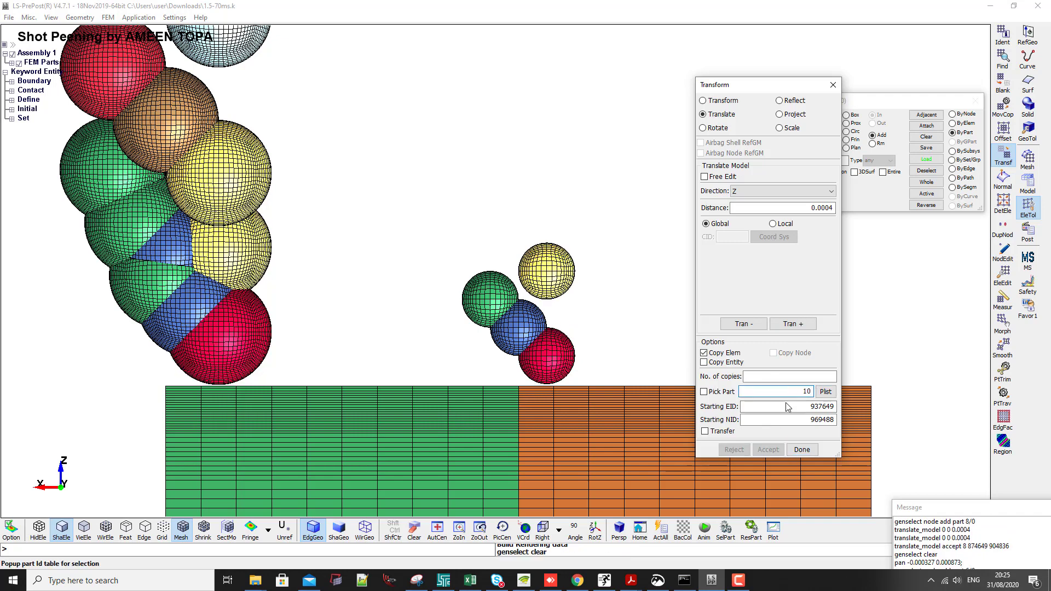
# Copy the blue ball two net steps upward as a new tan ball.
pyautogui.click(542, 339)
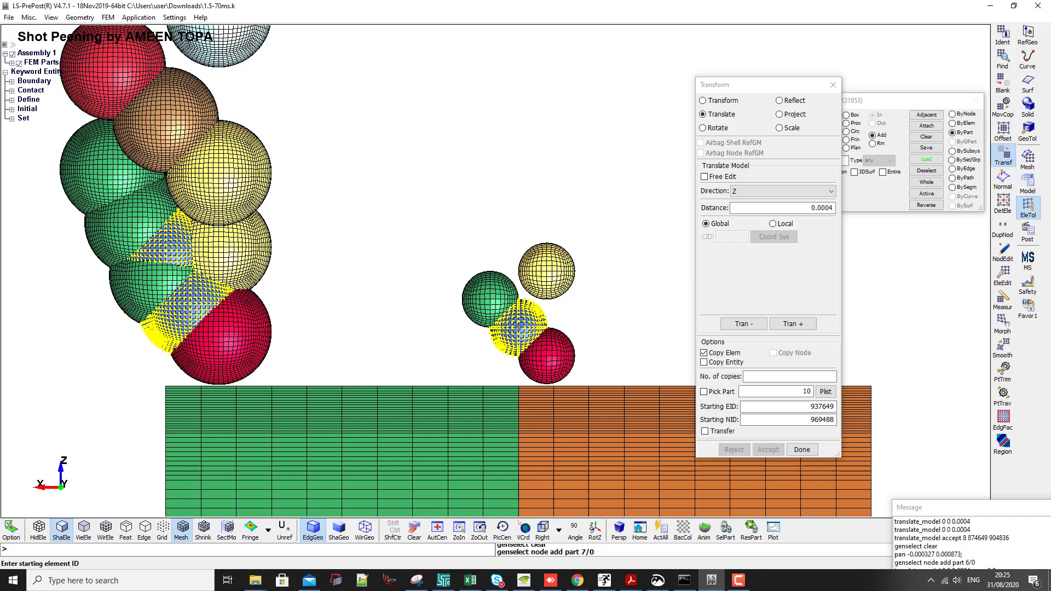
pyautogui.click(792, 324)
pyautogui.click(792, 324)
pyautogui.click(792, 324)
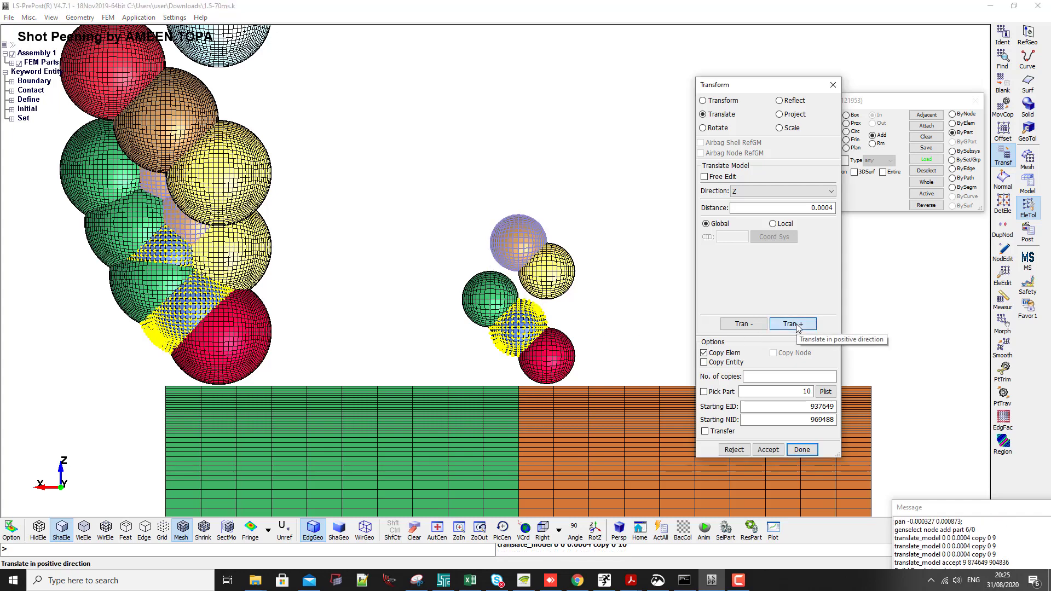
pyautogui.click(743, 324)
pyautogui.click(768, 449)
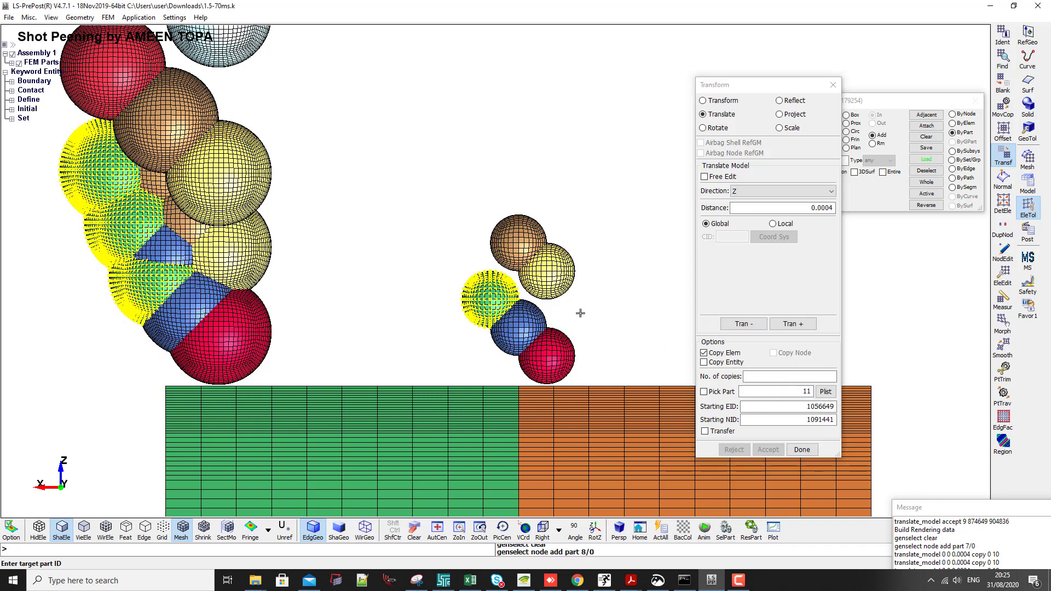
# Copy the green ball two steps upward as a new red ball.
pyautogui.click(792, 324)
pyautogui.click(794, 324)
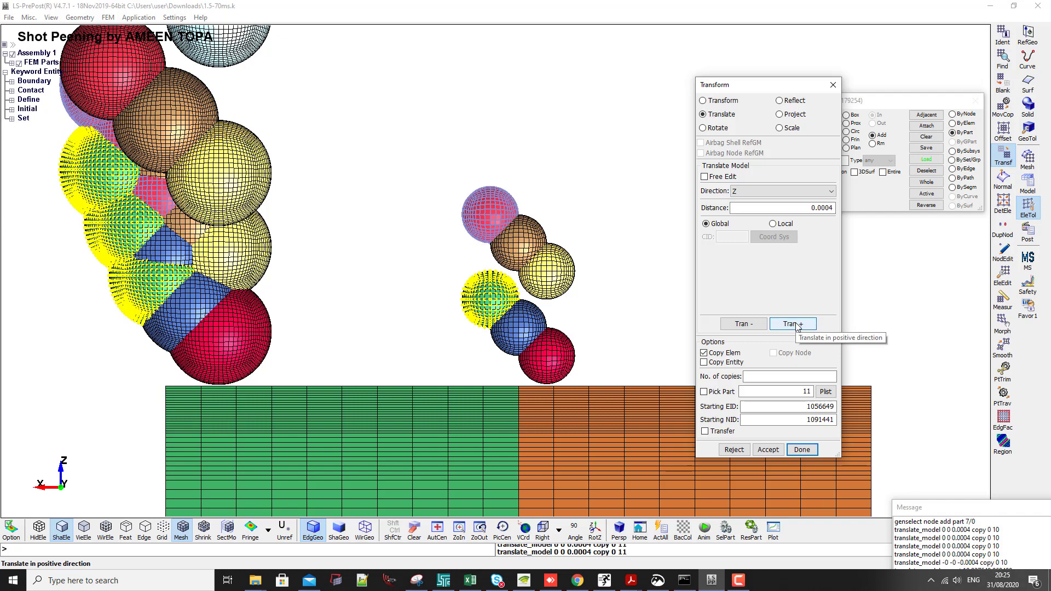
pyautogui.click(772, 447)
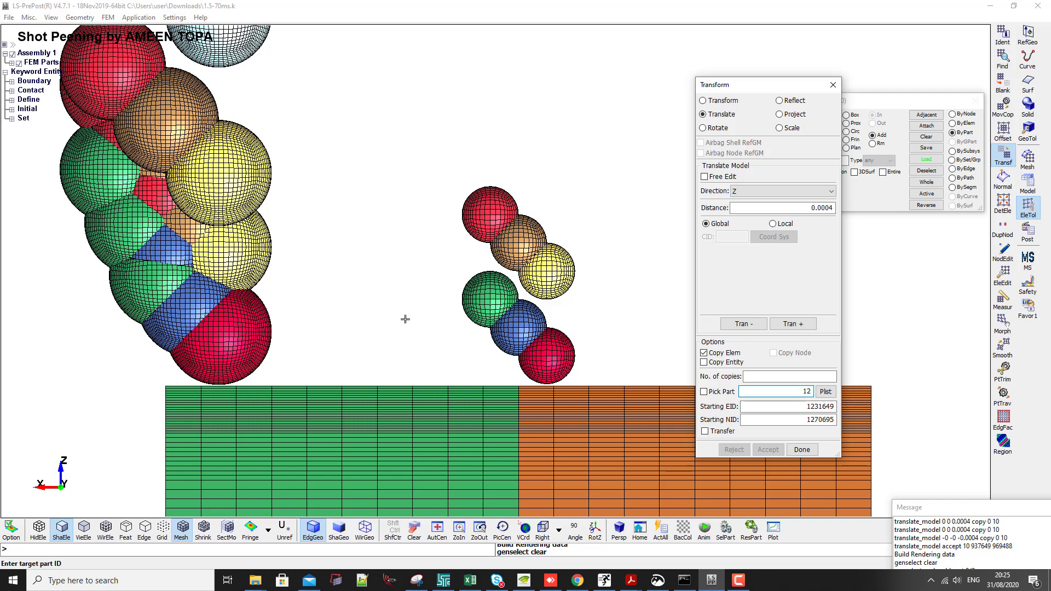
# Target part 12 and copy the yellow ball three steps up as a light-blue ball.
pyautogui.press('Return')
pyautogui.click(800, 324)
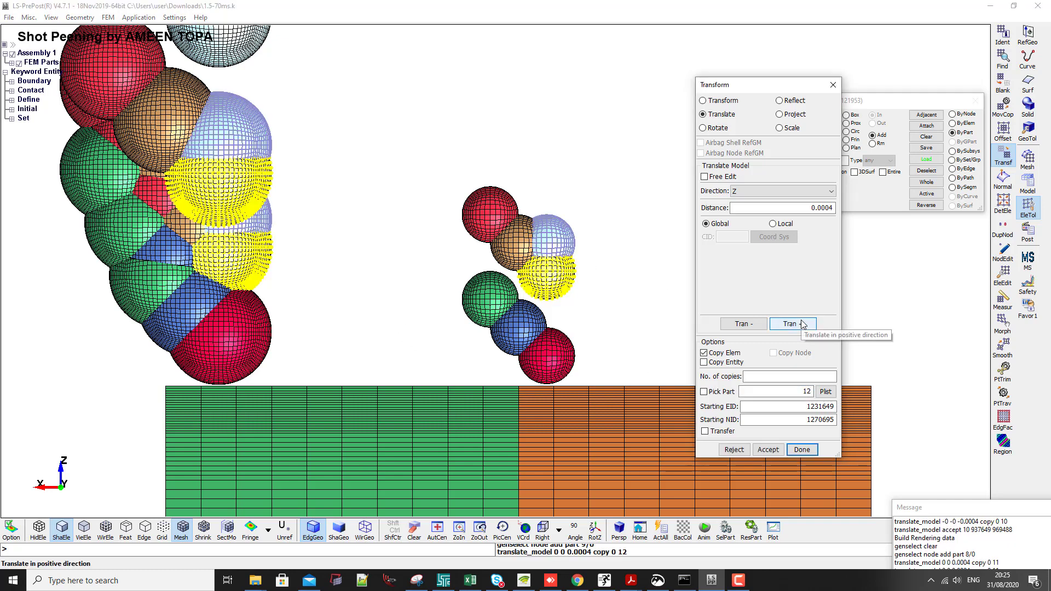
pyautogui.click(801, 323)
pyautogui.click(801, 323)
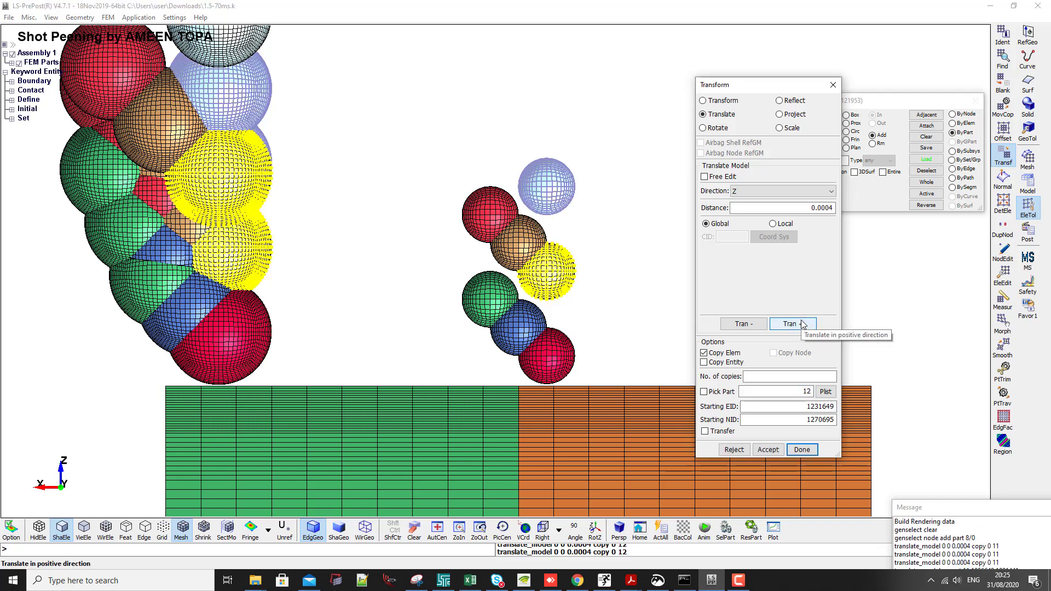
pyautogui.click(768, 450)
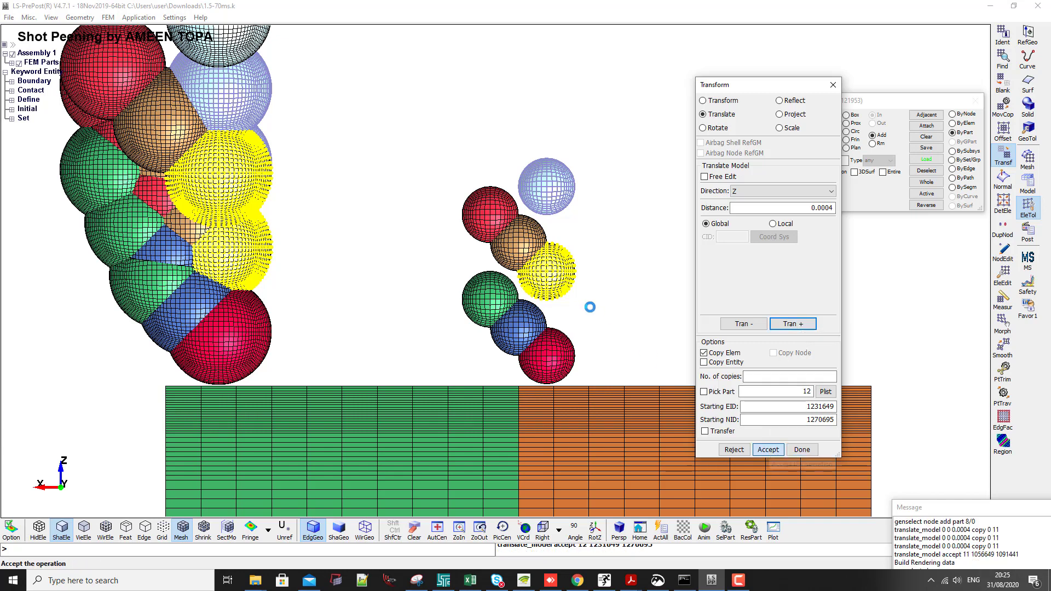
# Copy the tan ball upward above the stack.
pyautogui.click(521, 247)
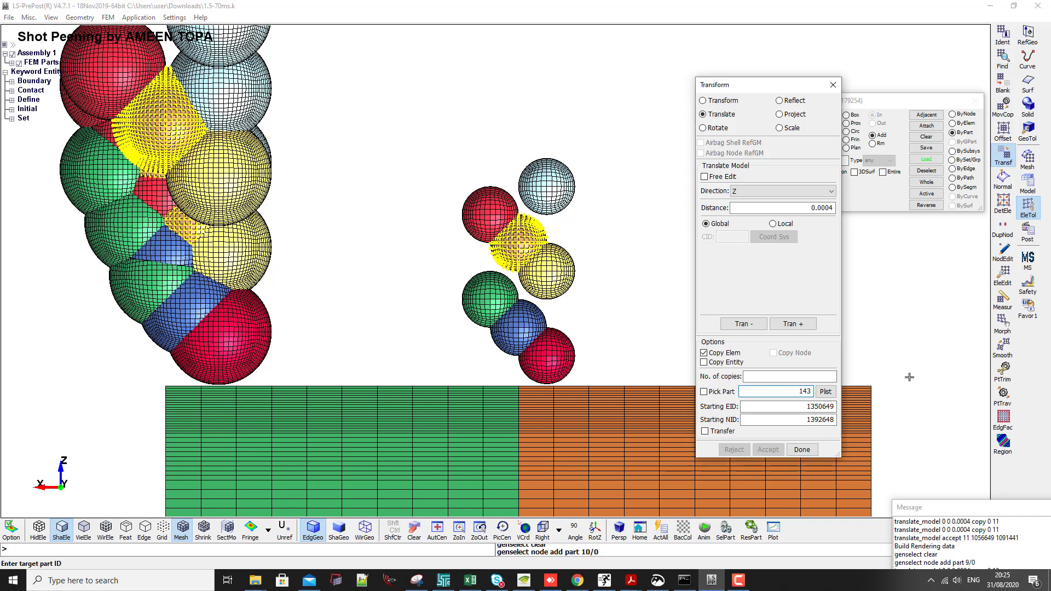
pyautogui.press('Return')
pyautogui.click(794, 323)
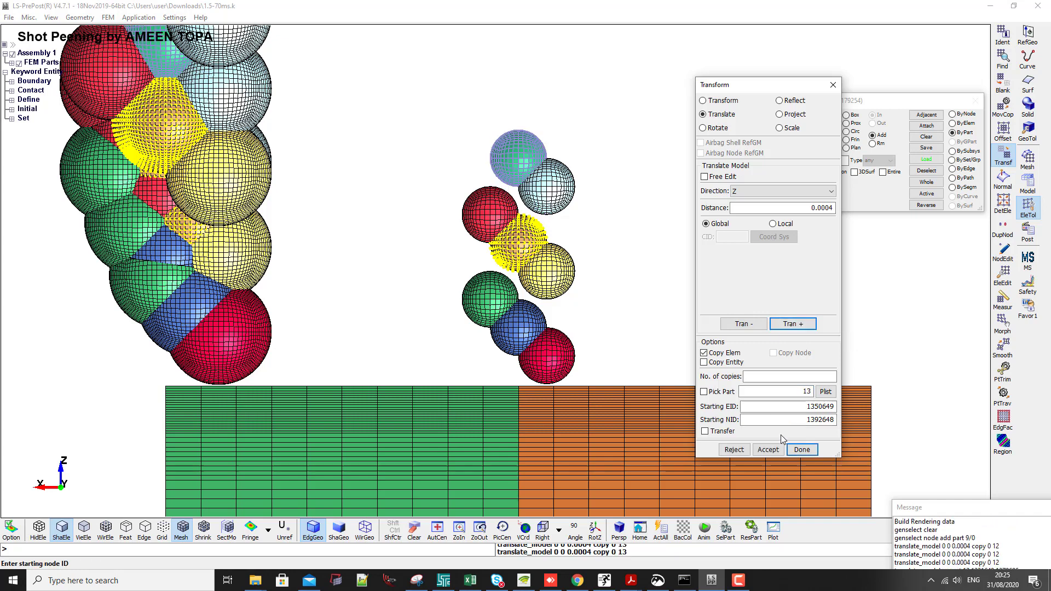
pyautogui.click(765, 449)
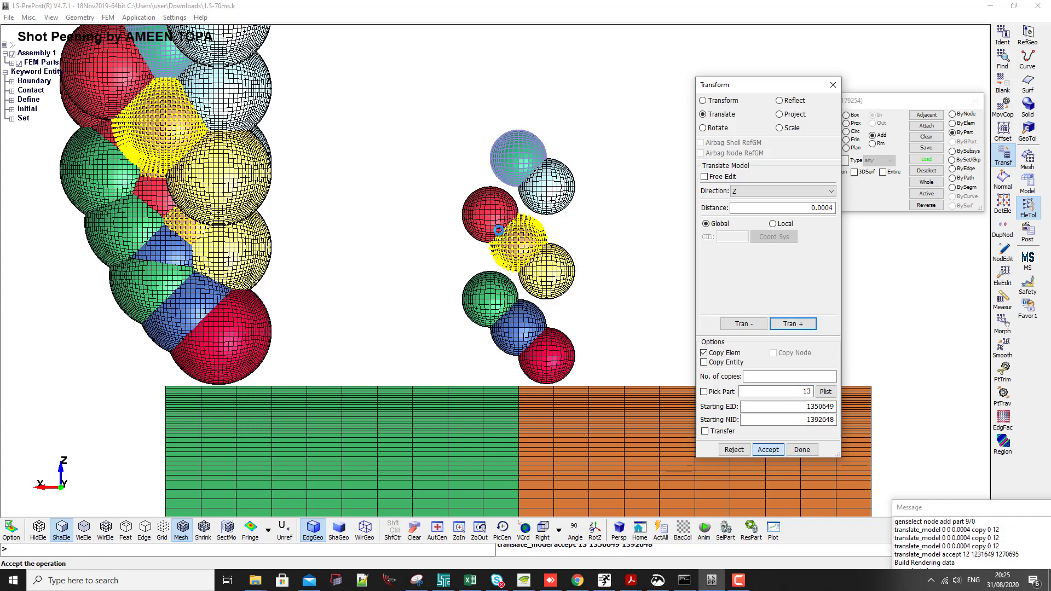
# Set Pick Part to 14 and add a copy shifted 0.0004 up in Z.
pyautogui.click(493, 217)
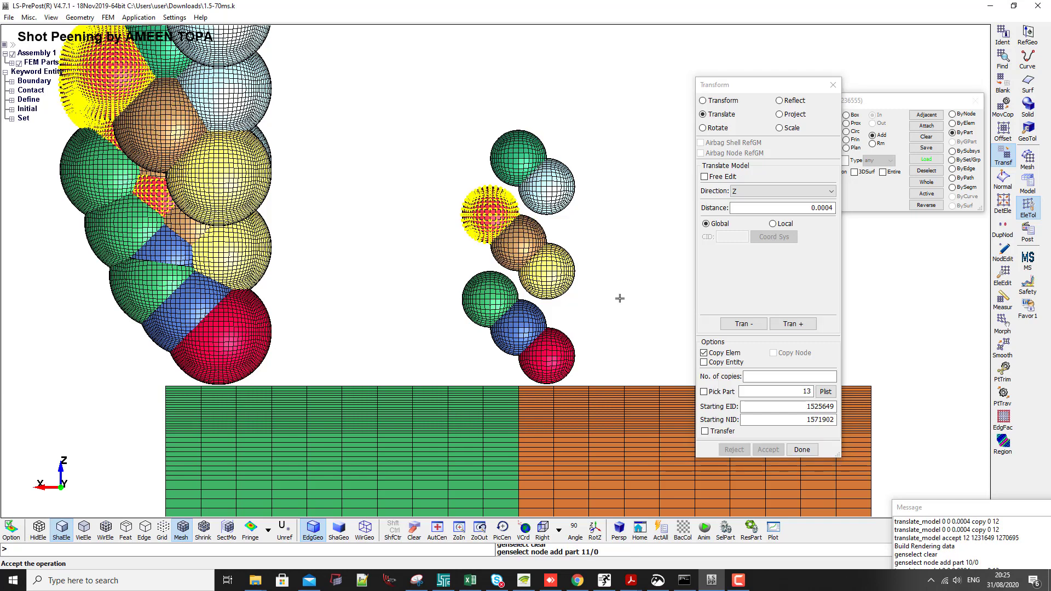
pyautogui.click(809, 391)
pyautogui.press('BackSpace')
pyautogui.write('4')
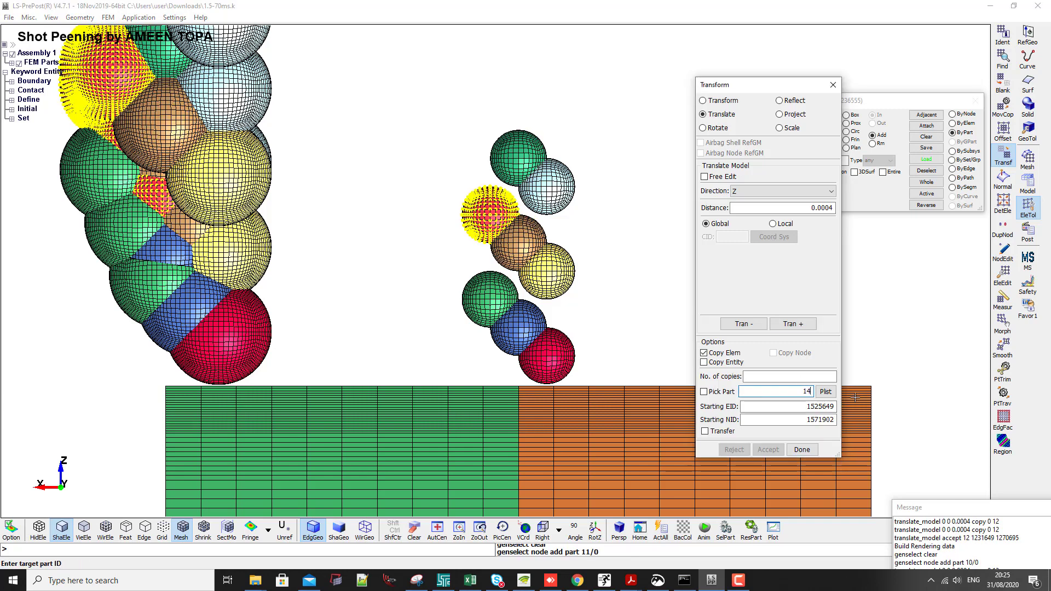
pyautogui.click(790, 324)
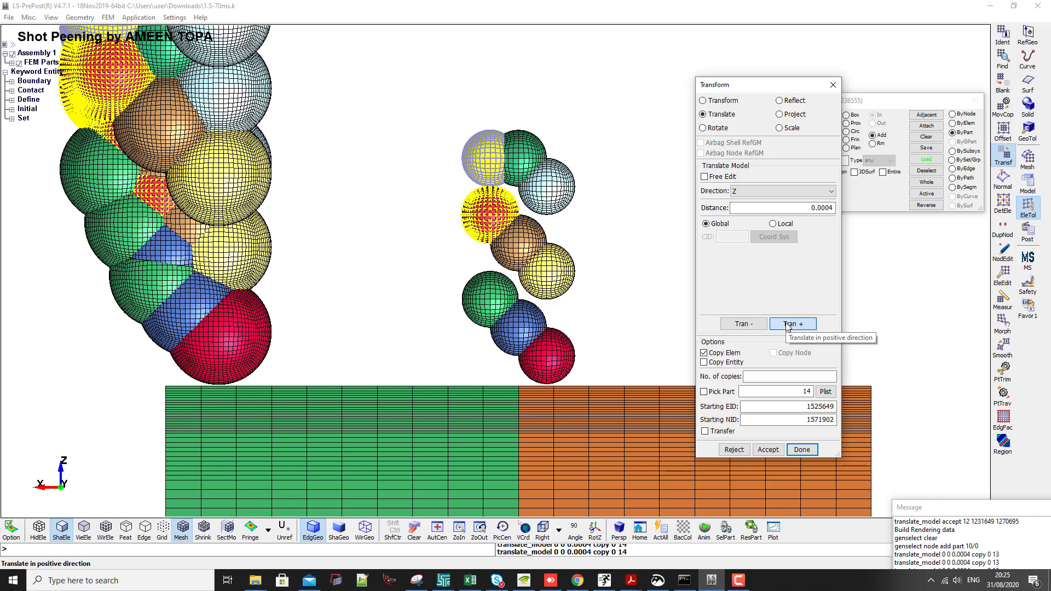
pyautogui.click(758, 450)
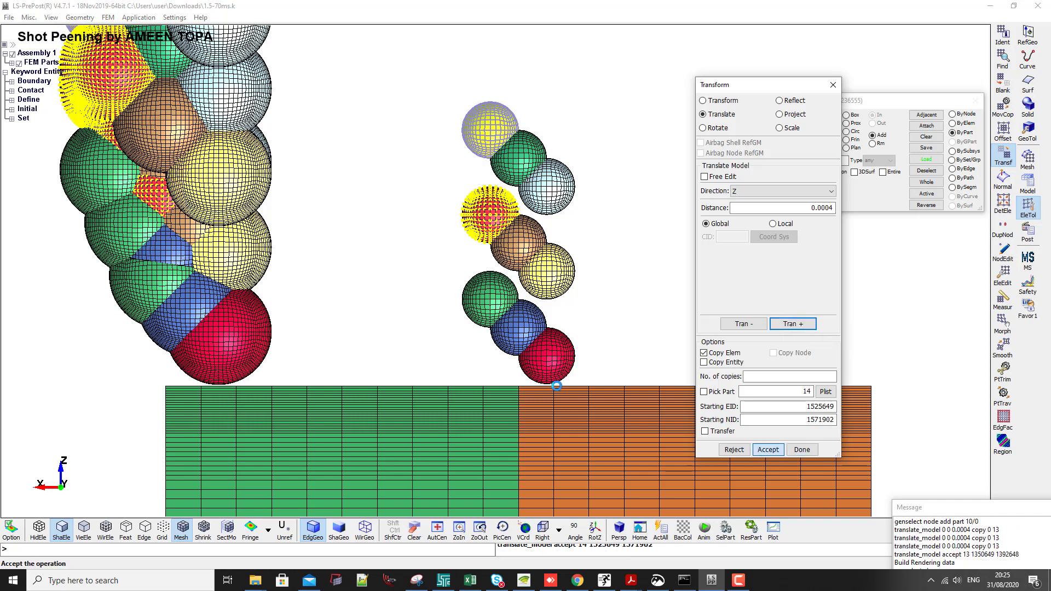
# Switch to move-only along Y and shift the lower red and green spheres in negative Y.
pyautogui.click(712, 352)
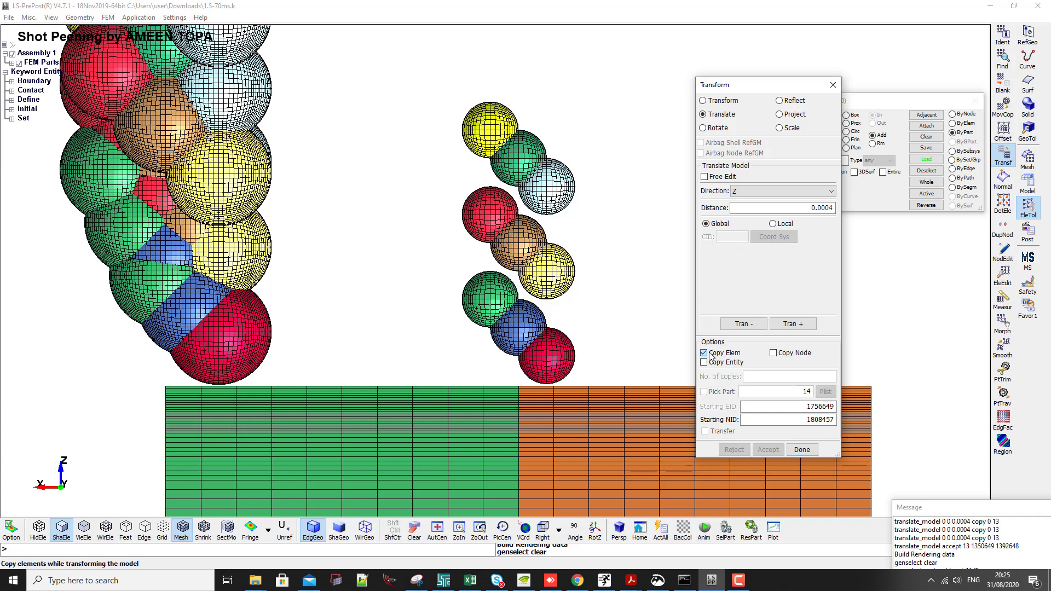
pyautogui.click(779, 190)
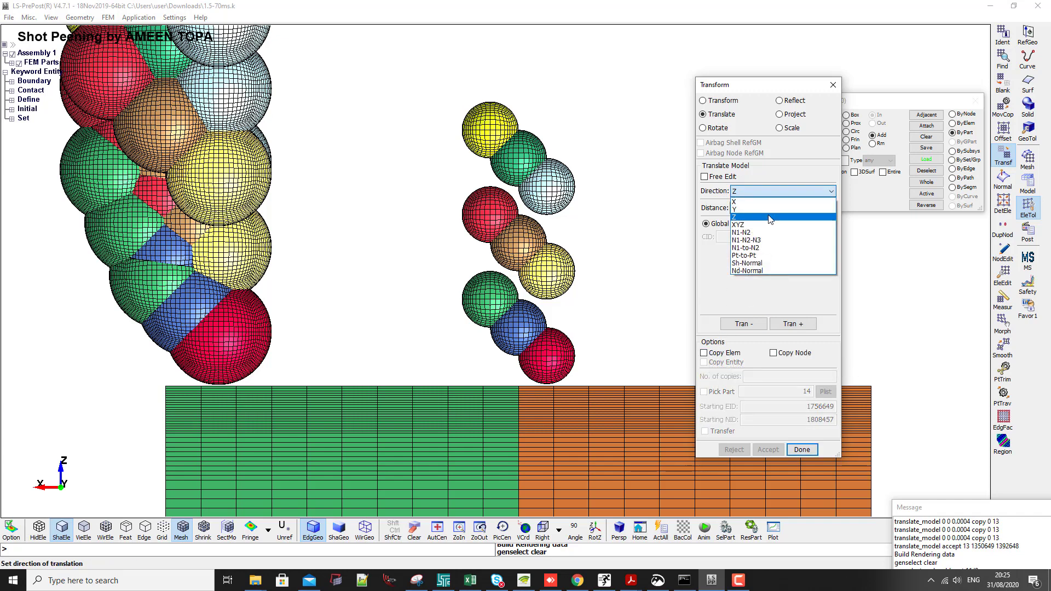
pyautogui.click(761, 210)
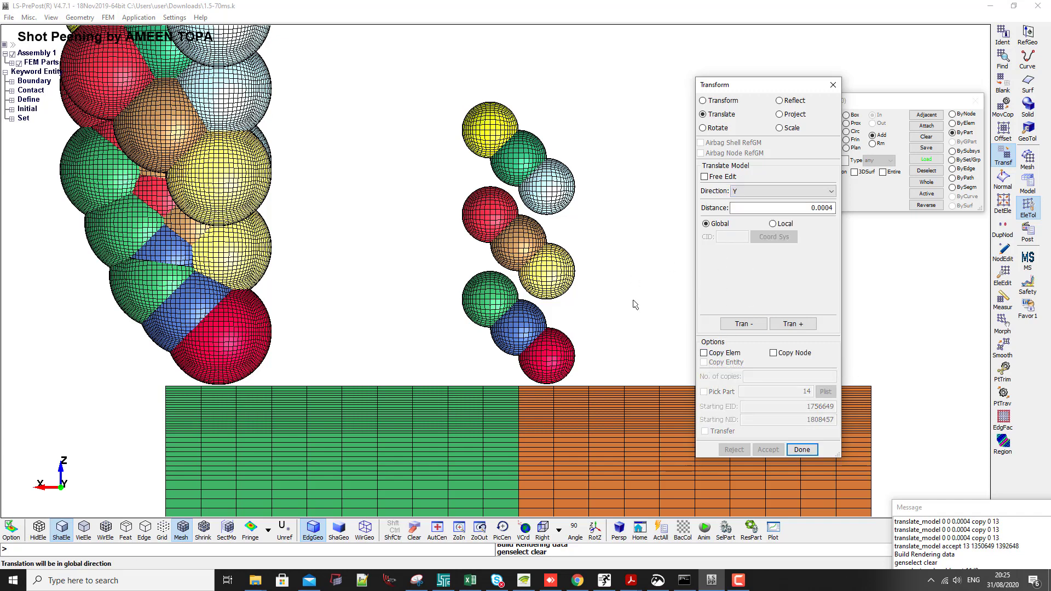
pyautogui.keyDown('shift'); pyautogui.moveTo(634, 305); pyautogui.dragTo(417, 376); pyautogui.keyUp('shift')
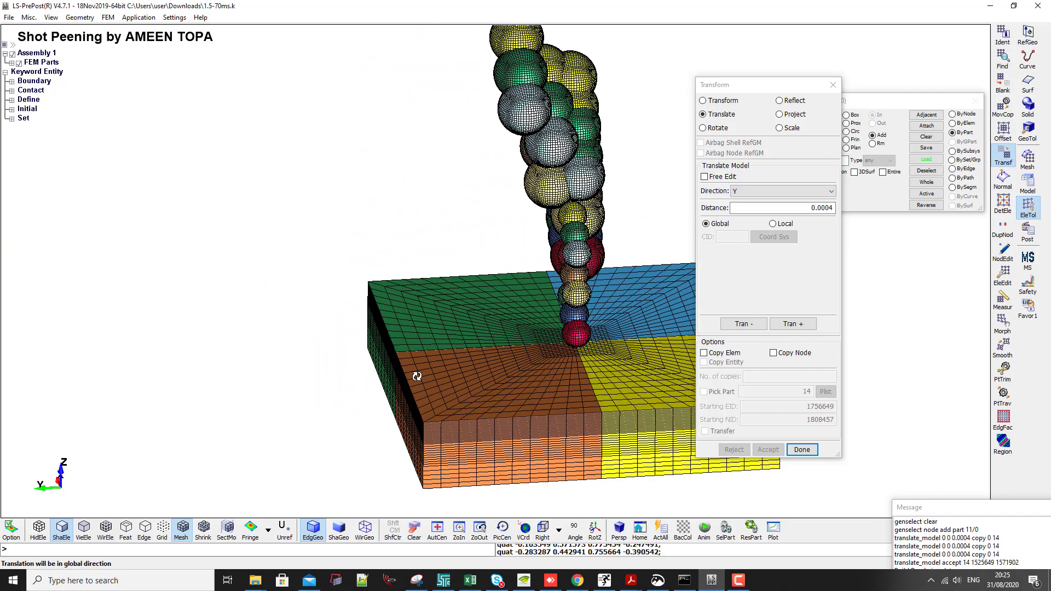
pyautogui.keyDown('shift'); pyautogui.moveTo(626, 353); pyautogui.dragTo(577, 331); pyautogui.keyUp('shift')
pyautogui.scroll(4, 577, 331)
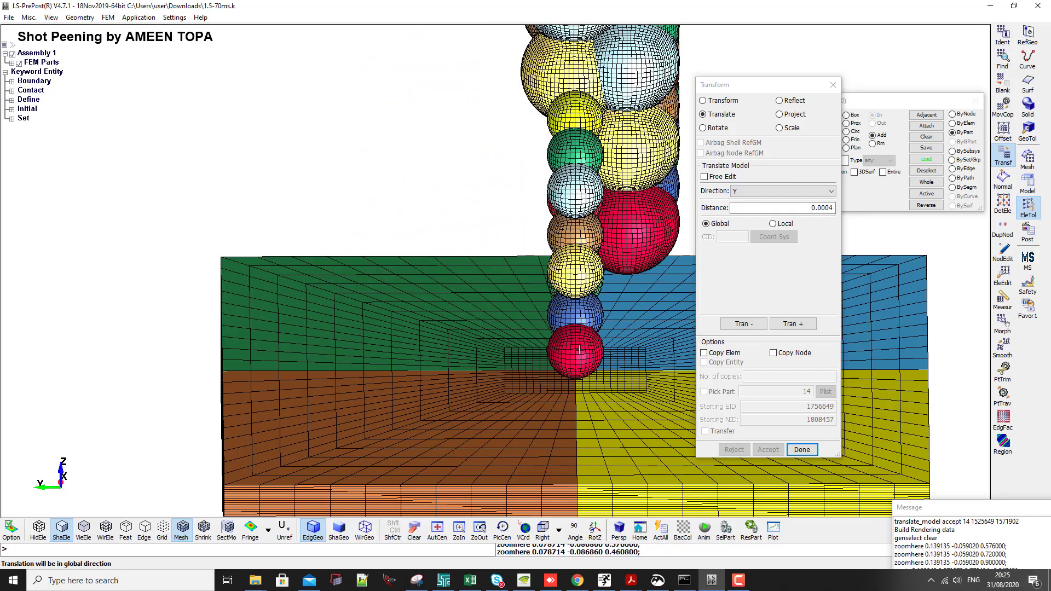
pyautogui.click(585, 340)
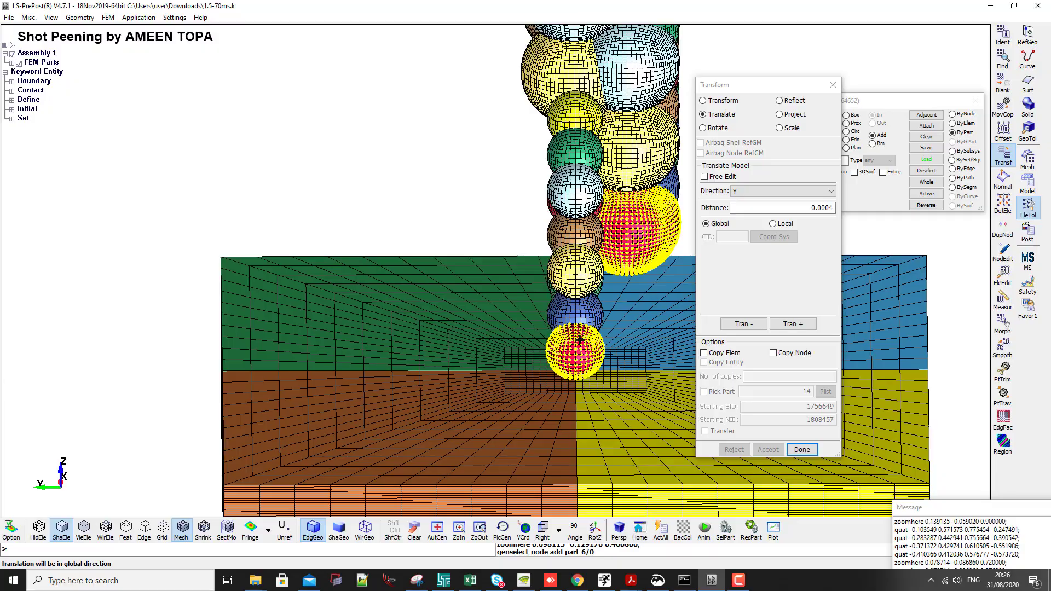
pyautogui.keyDown('shift'); pyautogui.moveTo(580, 339); pyautogui.dragTo(493, 314); pyautogui.keyUp('shift')
pyautogui.click(555, 303)
pyautogui.click(551, 283)
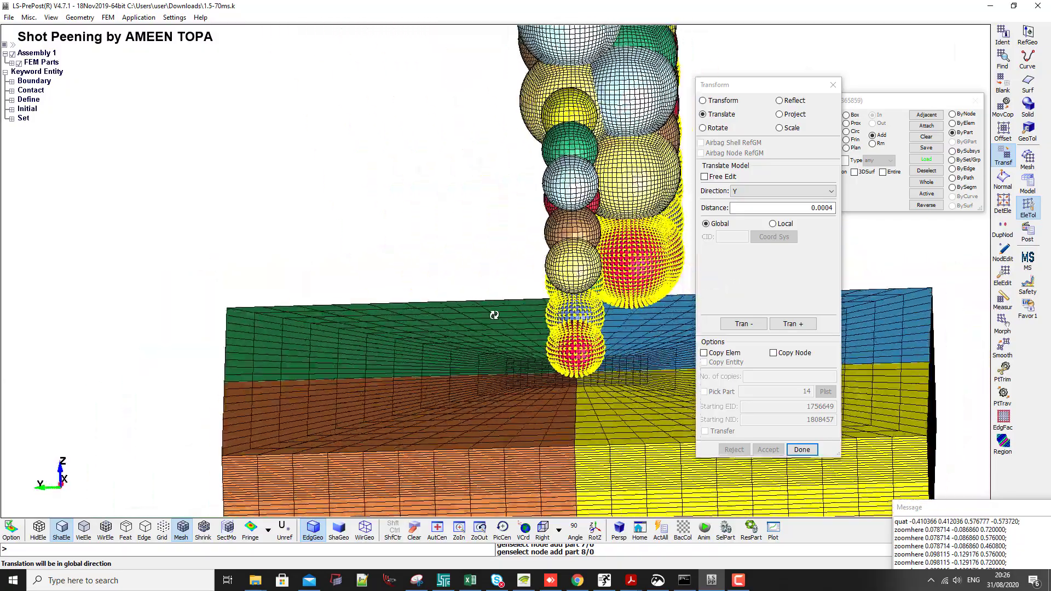
pyautogui.click(753, 324)
pyautogui.click(768, 450)
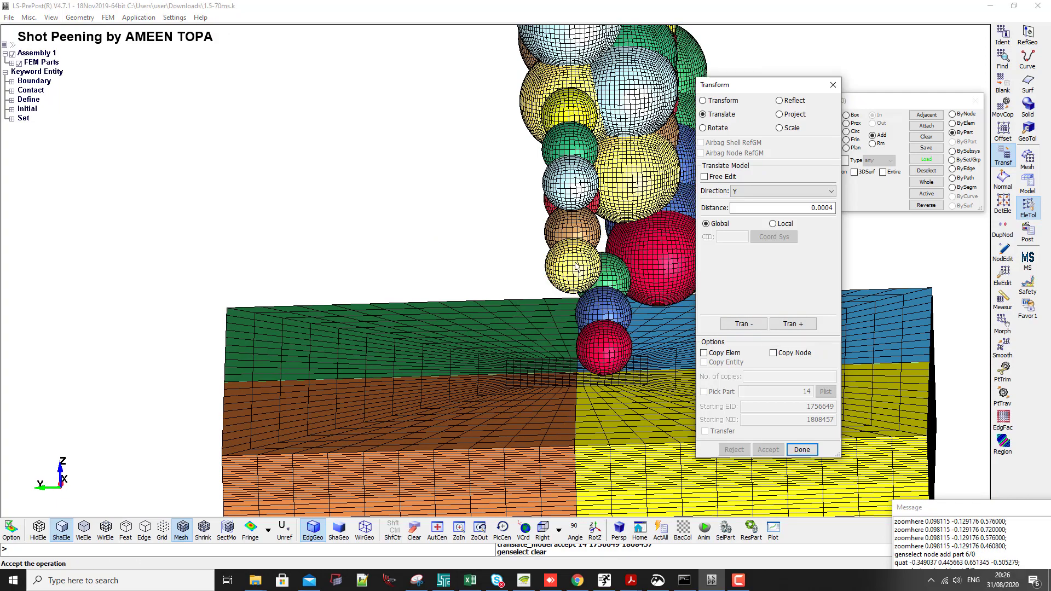
# Shift the upper spheres in positive Y to align the column over the plate.
pyautogui.keyDown('shift'); pyautogui.moveTo(576, 267); pyautogui.dragTo(607, 152); pyautogui.keyUp('shift')
pyautogui.click(574, 187)
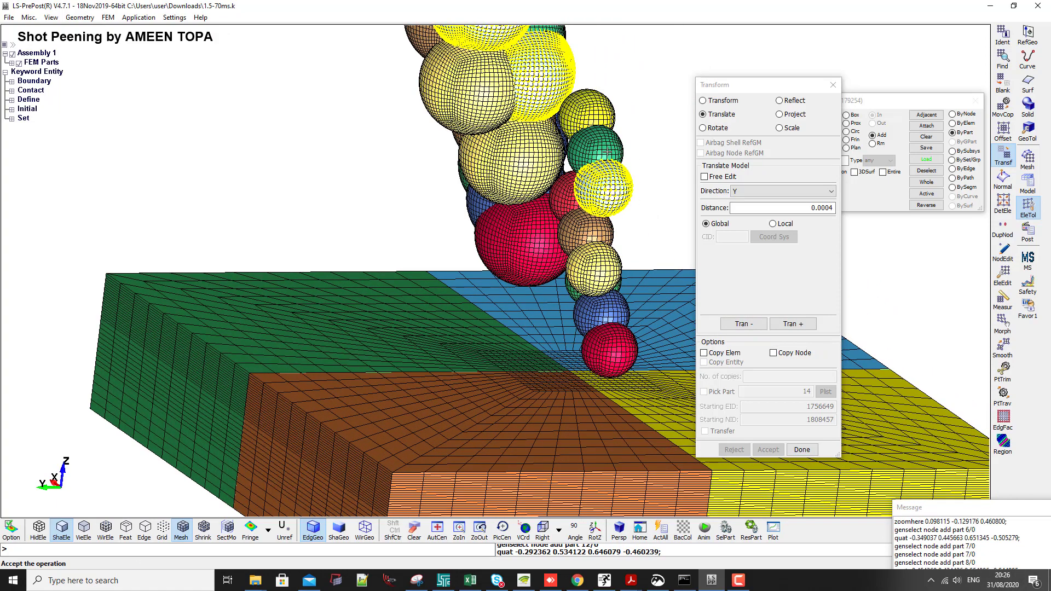
pyautogui.click(608, 152)
pyautogui.click(587, 114)
pyautogui.click(792, 324)
pyautogui.keyDown('shift'); pyautogui.moveTo(548, 263); pyautogui.dragTo(460, 290); pyautogui.keyUp('shift')
pyautogui.click(768, 449)
pyautogui.keyDown('shift'); pyautogui.moveTo(687, 377); pyautogui.dragTo(353, 307); pyautogui.keyUp('shift')
pyautogui.scroll(3, 353, 308)
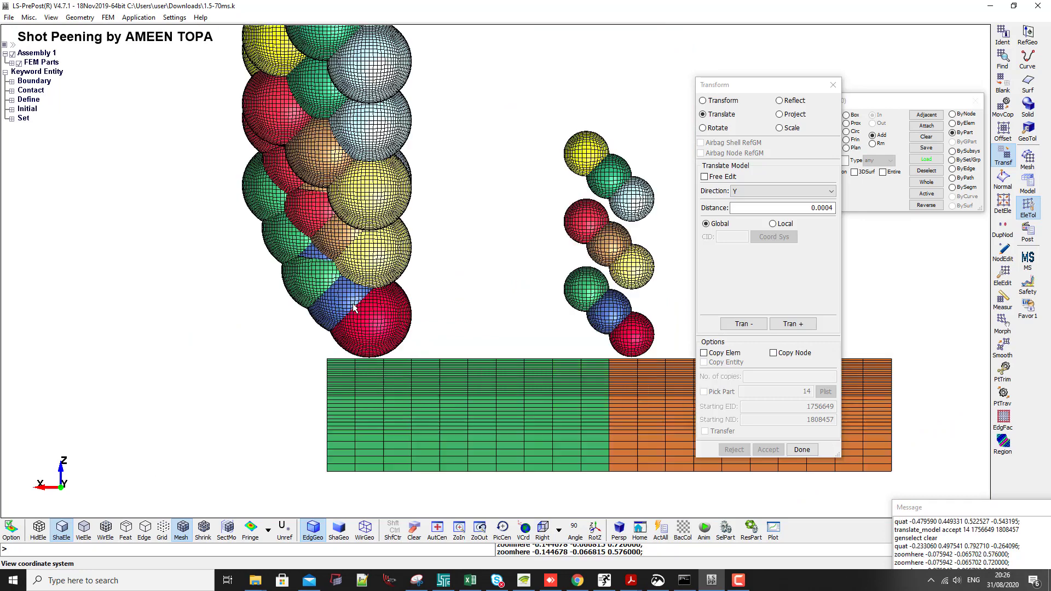
pyautogui.scroll(-3, 361, 339)
# Close the translation tool and hide the green block part.
pyautogui.press('Escape')
pyautogui.press('p')
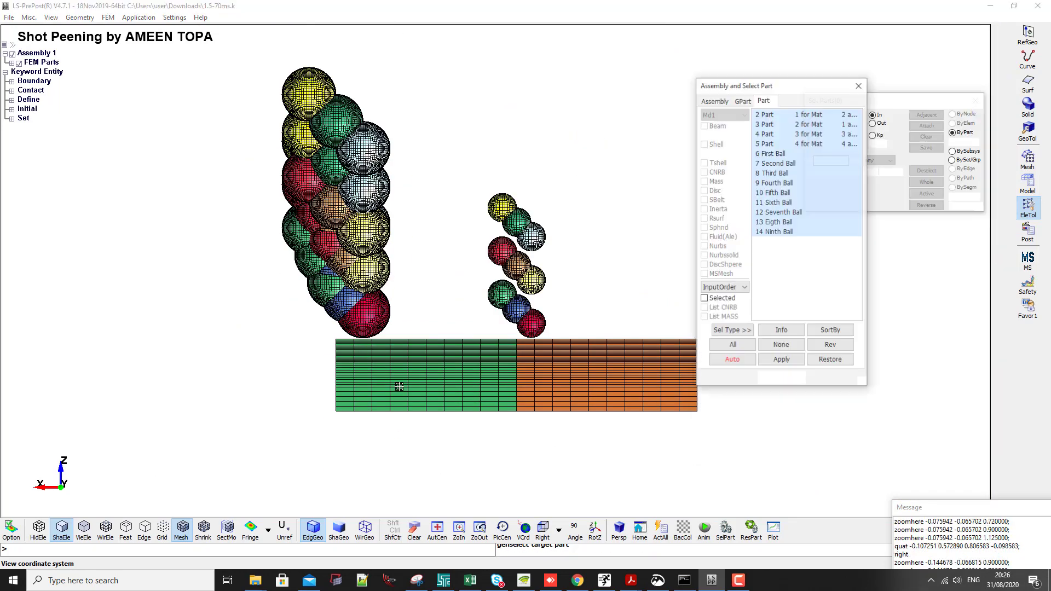
pyautogui.click(399, 376)
# Area-select and permanently delete the large sphere cluster, then show all parts again.
pyautogui.press('F2')
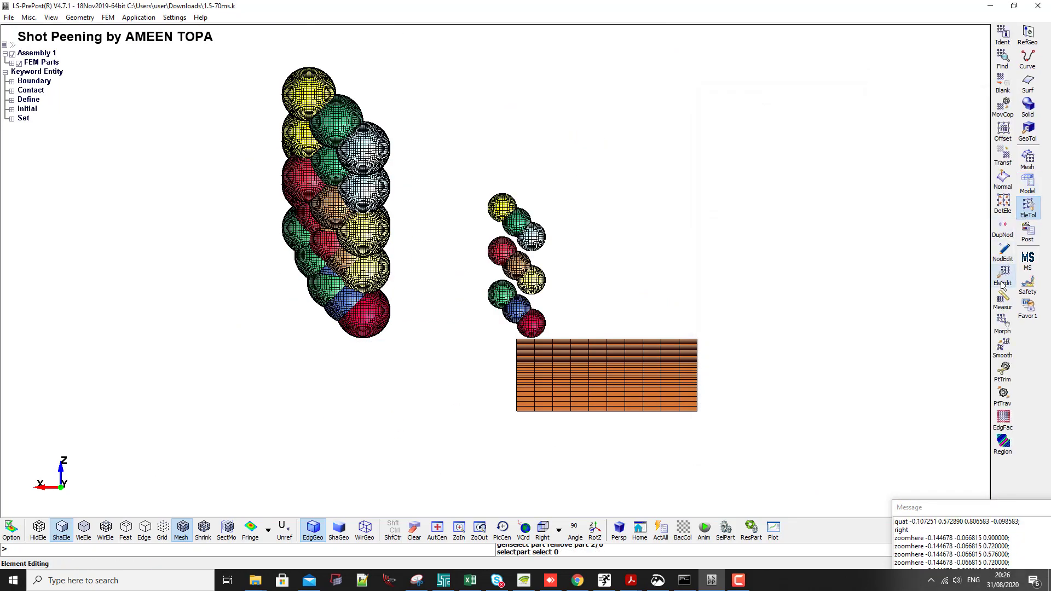
pyautogui.click(708, 122)
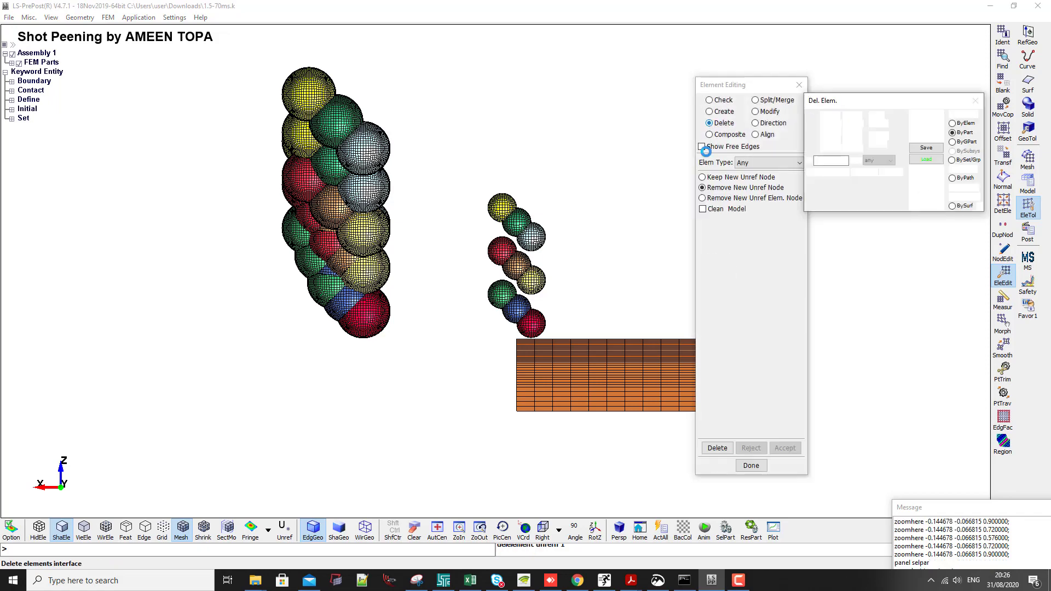
pyautogui.click(823, 123)
pyautogui.moveTo(265, 415); pyautogui.dragTo(389, 62)
pyautogui.click(717, 448)
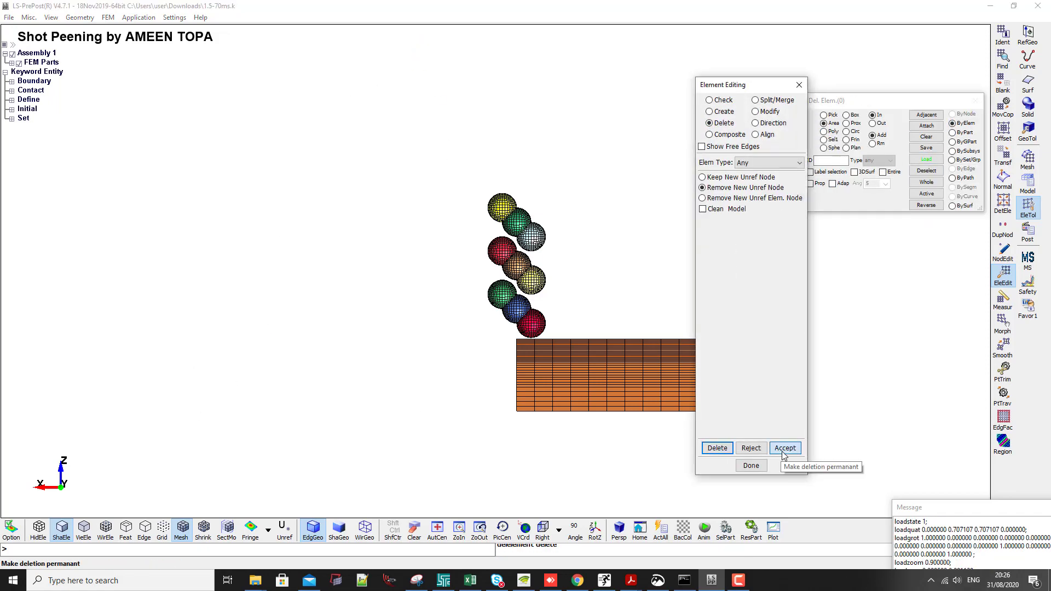
pyautogui.click(785, 448)
pyautogui.click(751, 465)
pyautogui.click(1027, 183)
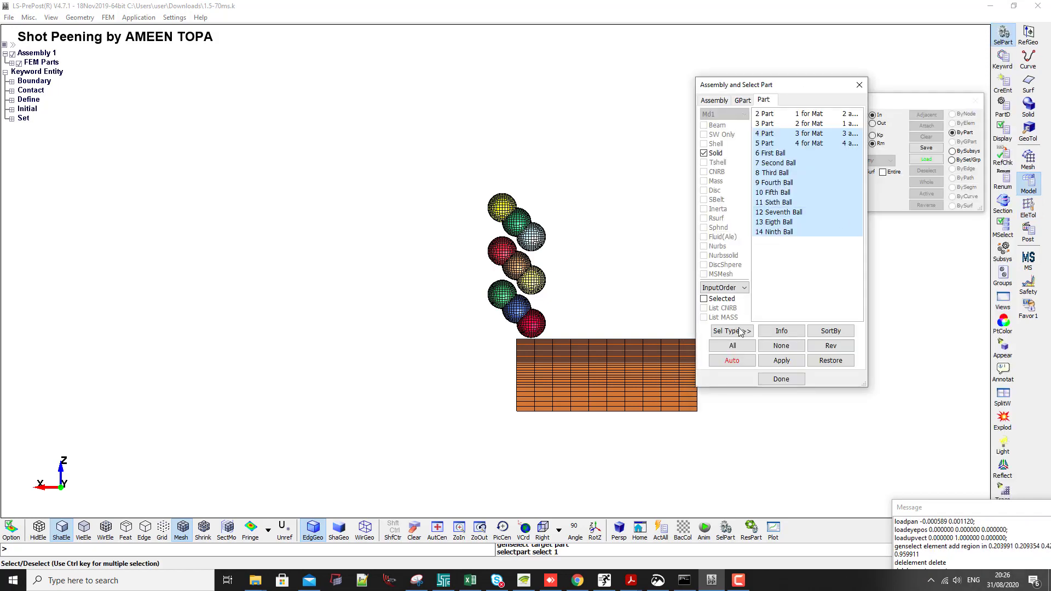
pyautogui.click(732, 346)
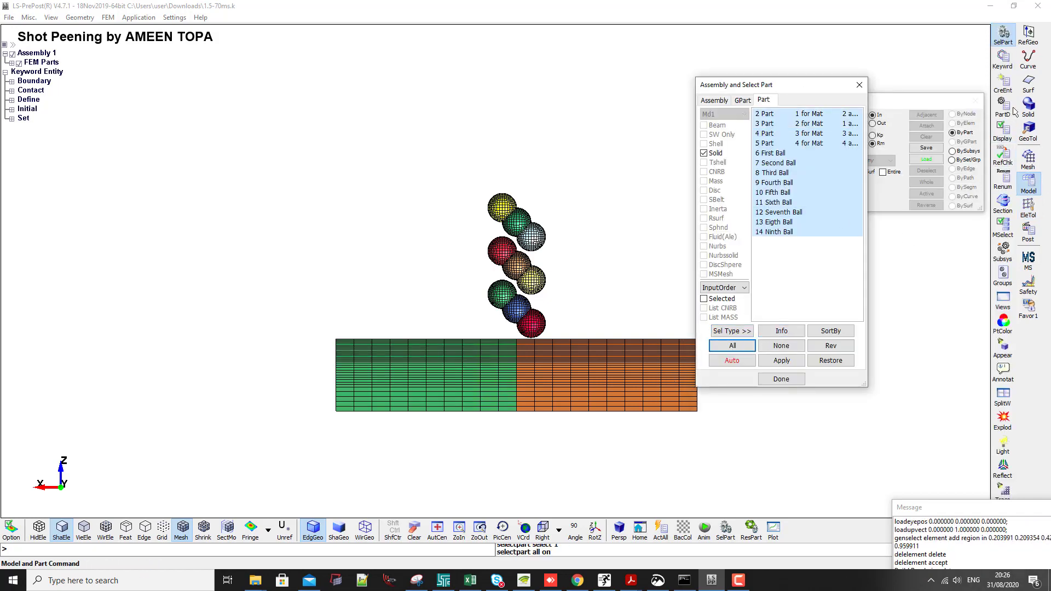
# Delete the empty part 15 spheresolid card from the Keyword Manager's PART list.
pyautogui.click(1003, 58)
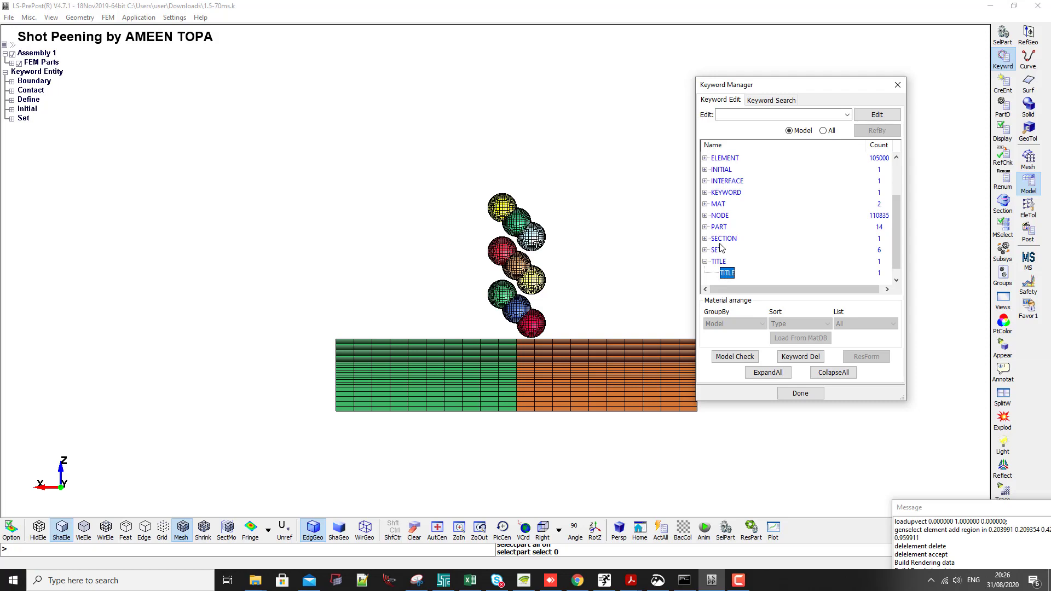
pyautogui.click(719, 227)
pyautogui.doubleClick(726, 240)
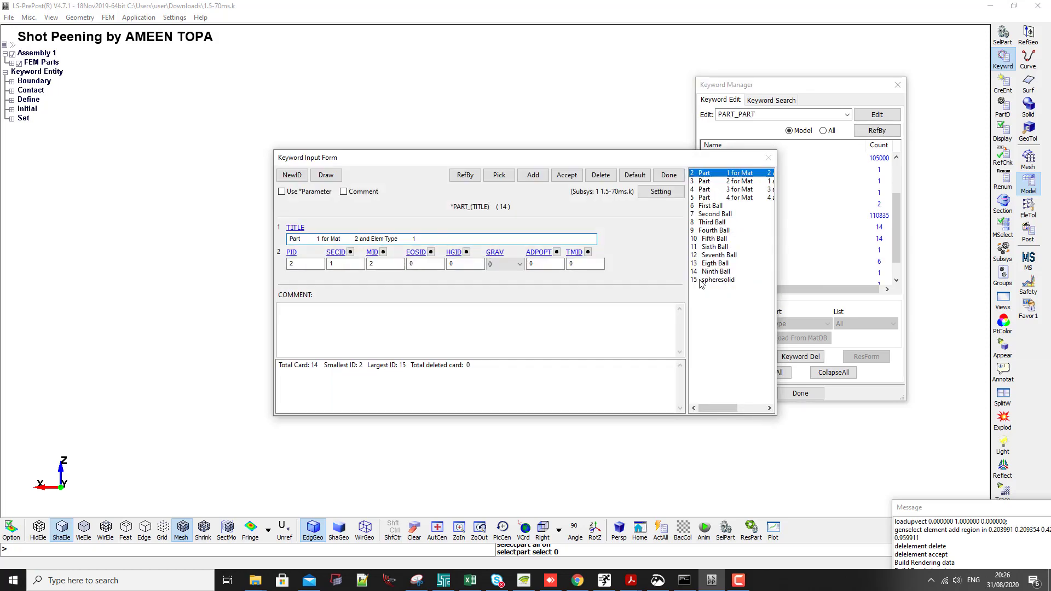
pyautogui.click(717, 280)
pyautogui.click(601, 175)
pyautogui.click(669, 176)
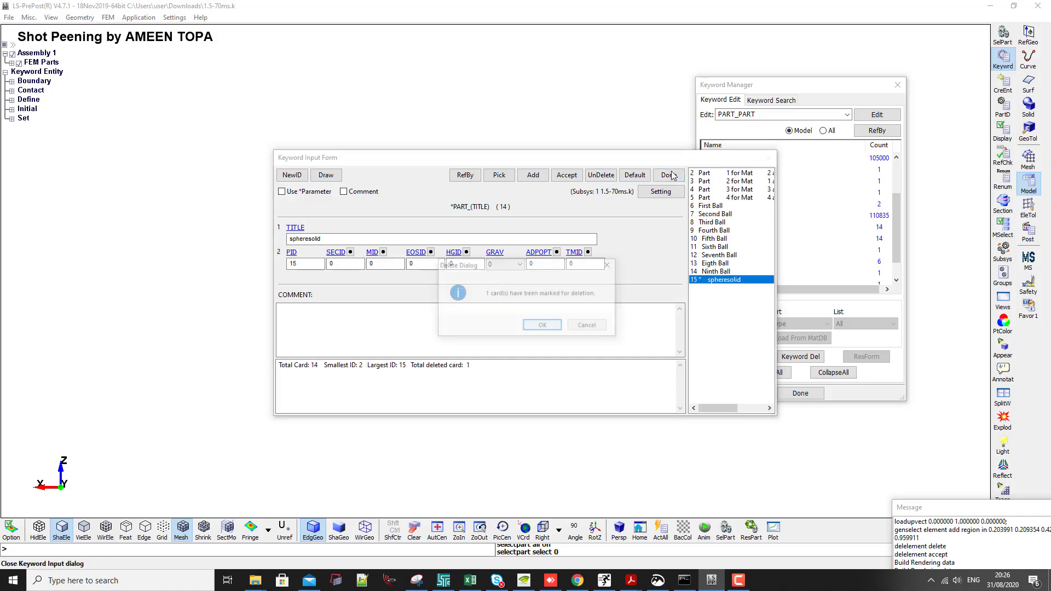
pyautogui.click(555, 327)
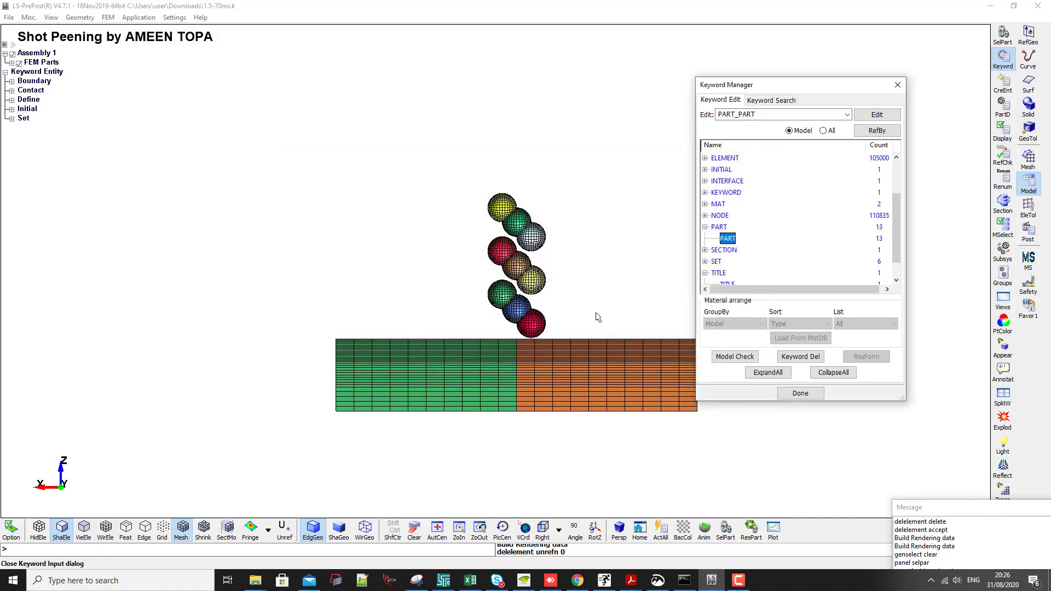
pyautogui.moveTo(597, 318); pyautogui.dragTo(416, 339)
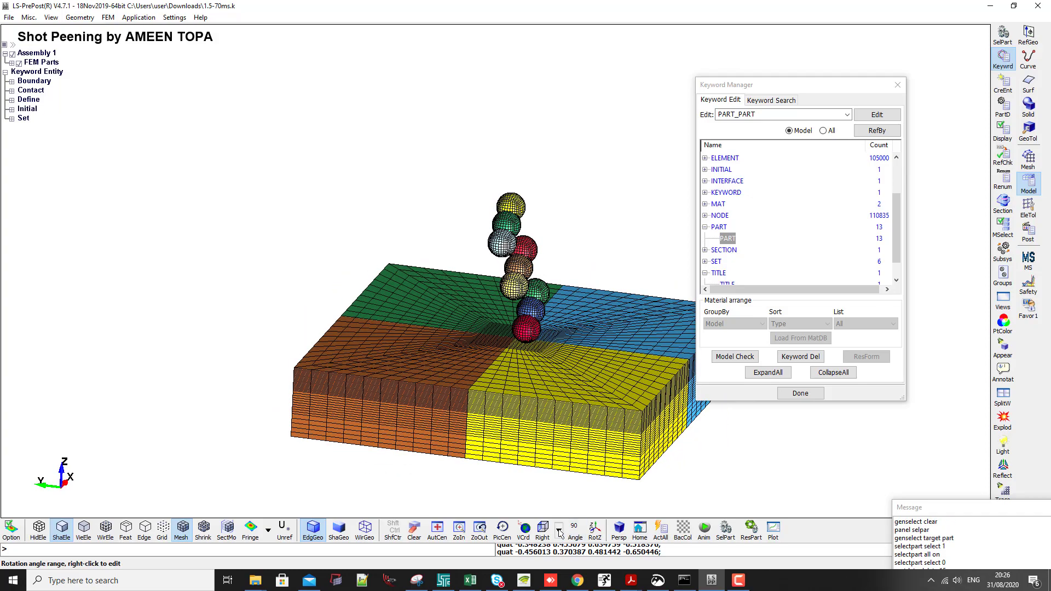
# Set an isometric perspective view of the plate and ball column, then close the Keyword Manager.
pyautogui.click(559, 532)
pyautogui.click(579, 485)
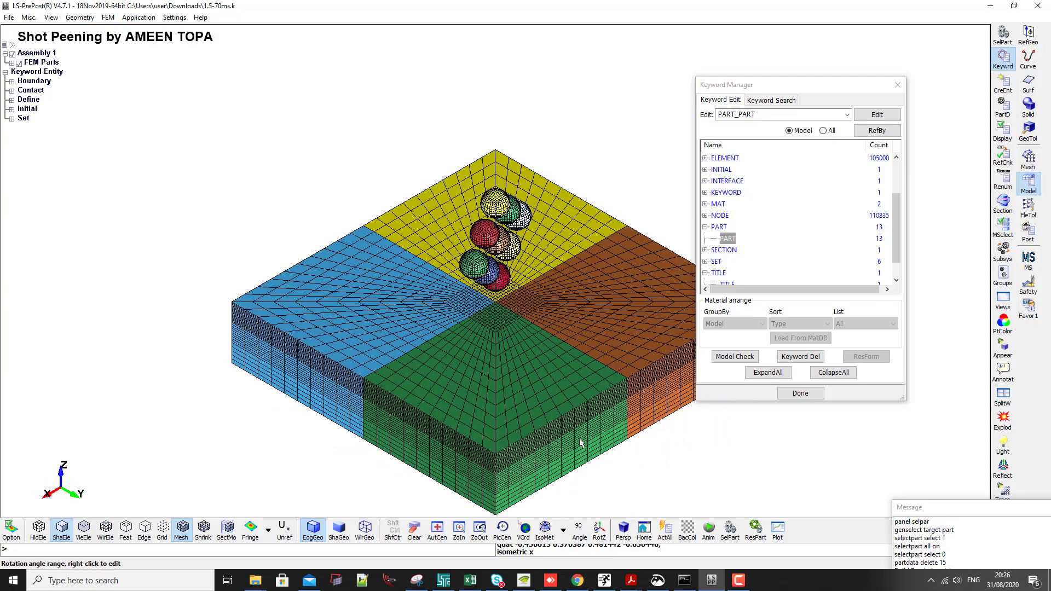
pyautogui.moveTo(581, 442); pyautogui.dragTo(679, 329)
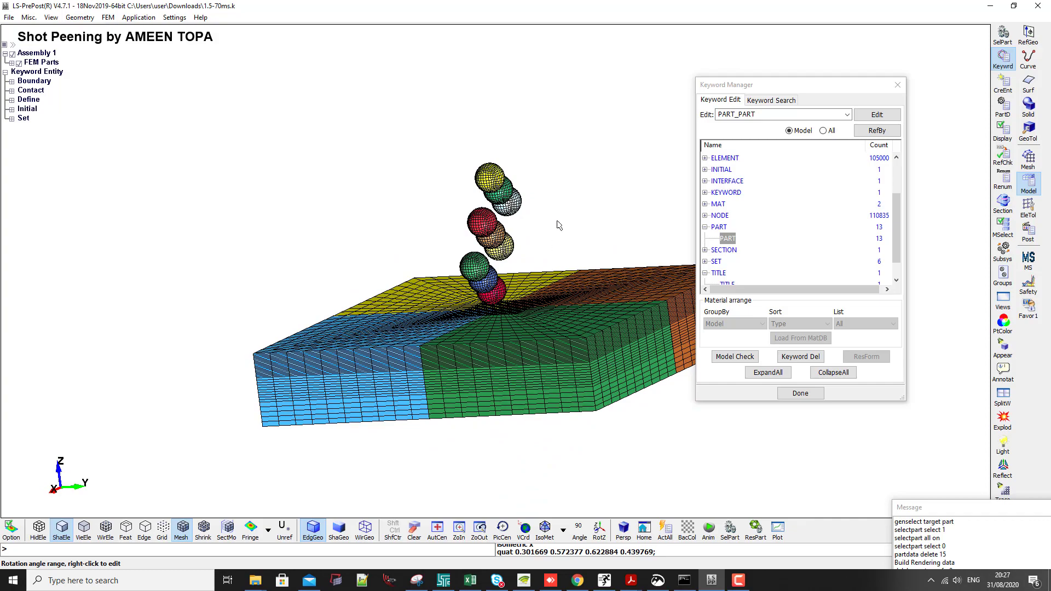
pyautogui.moveTo(557, 225); pyautogui.dragTo(578, 101)
pyautogui.click(623, 528)
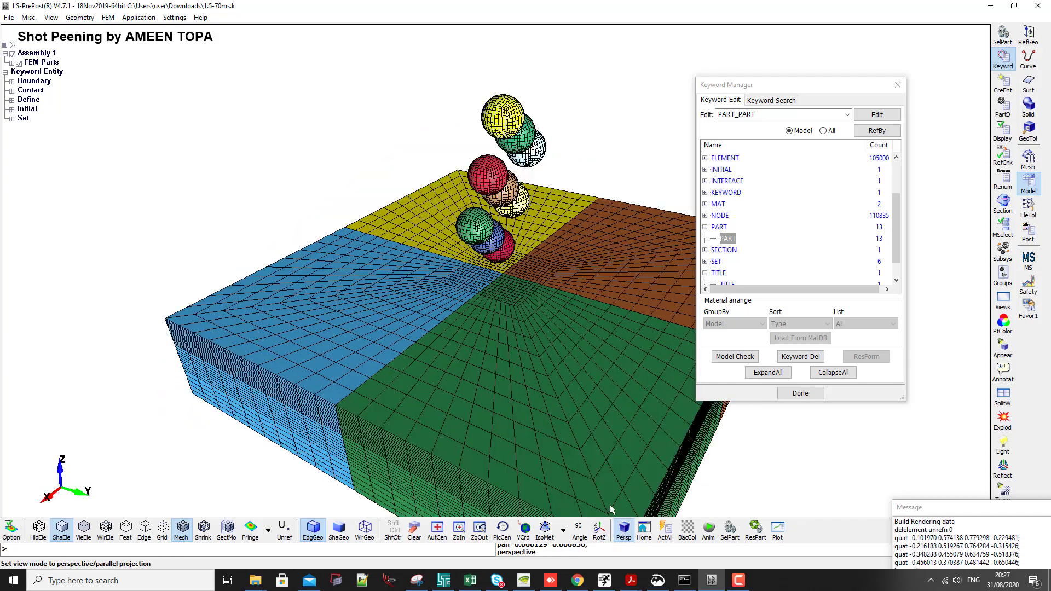
pyautogui.moveTo(561, 419); pyautogui.dragTo(791, 193)
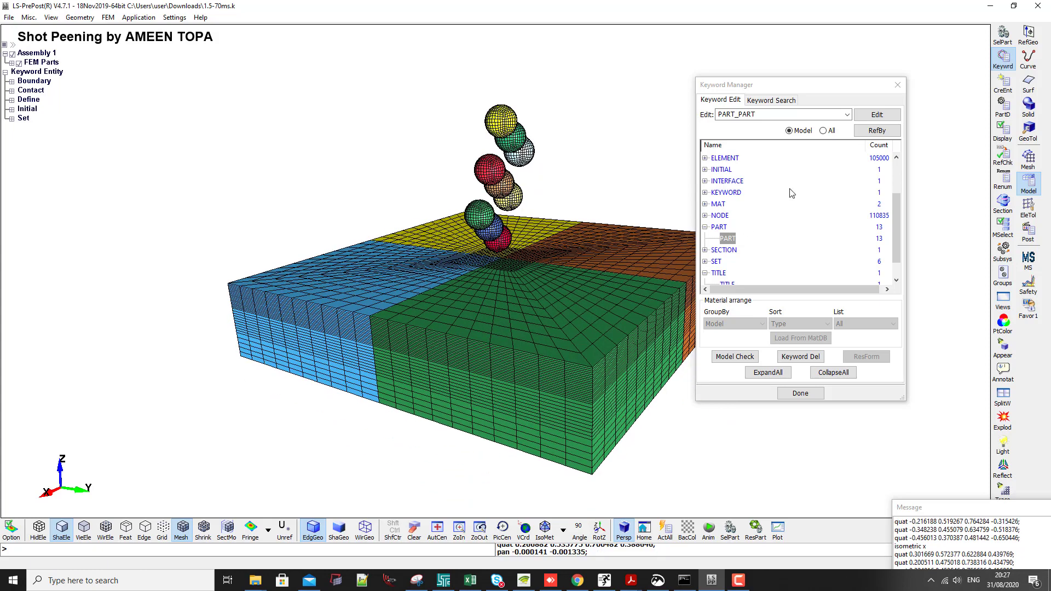
pyautogui.click(898, 84)
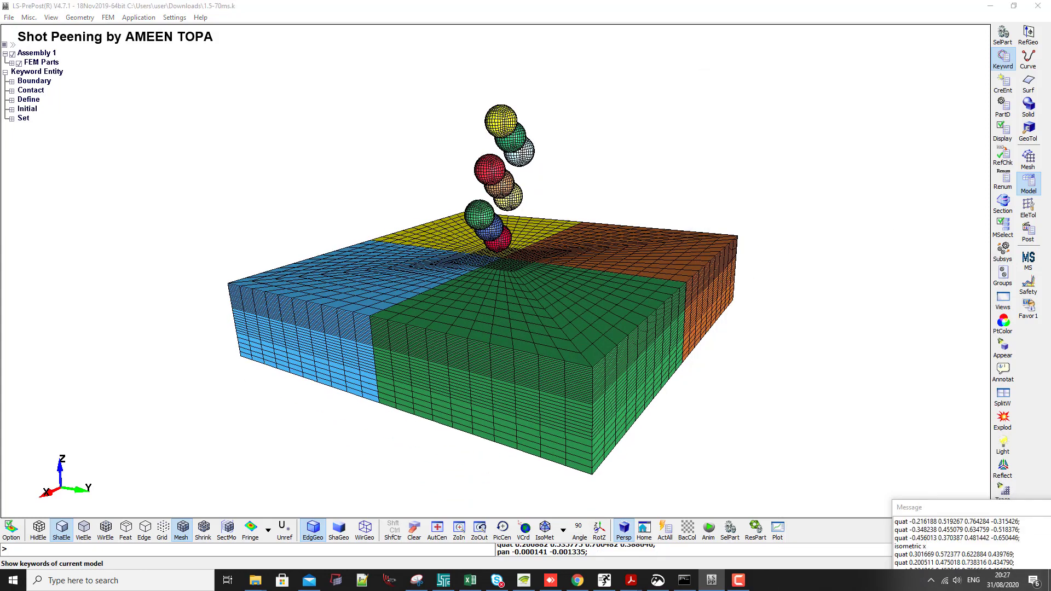